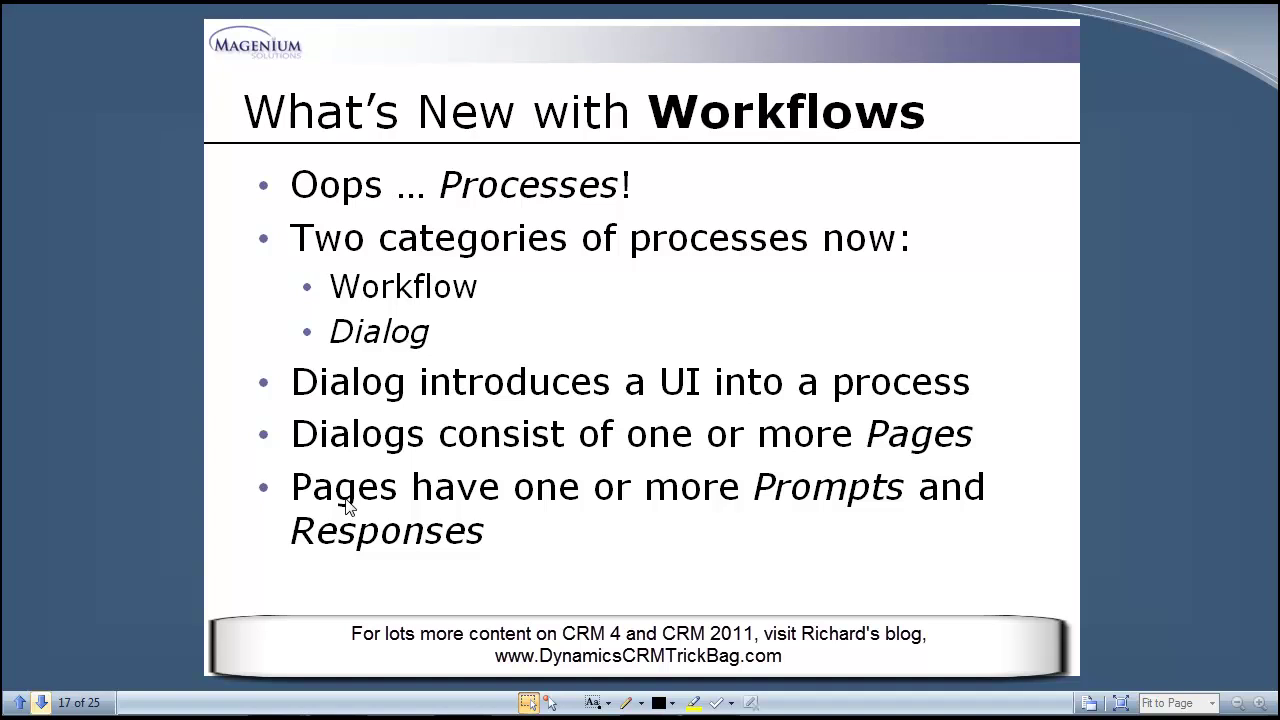
Advance the PDF slide deck from slide 17 to slide 18, 'Dialogs…between user and process'
{"action": "left_click", "coordinate": [40, 703]}
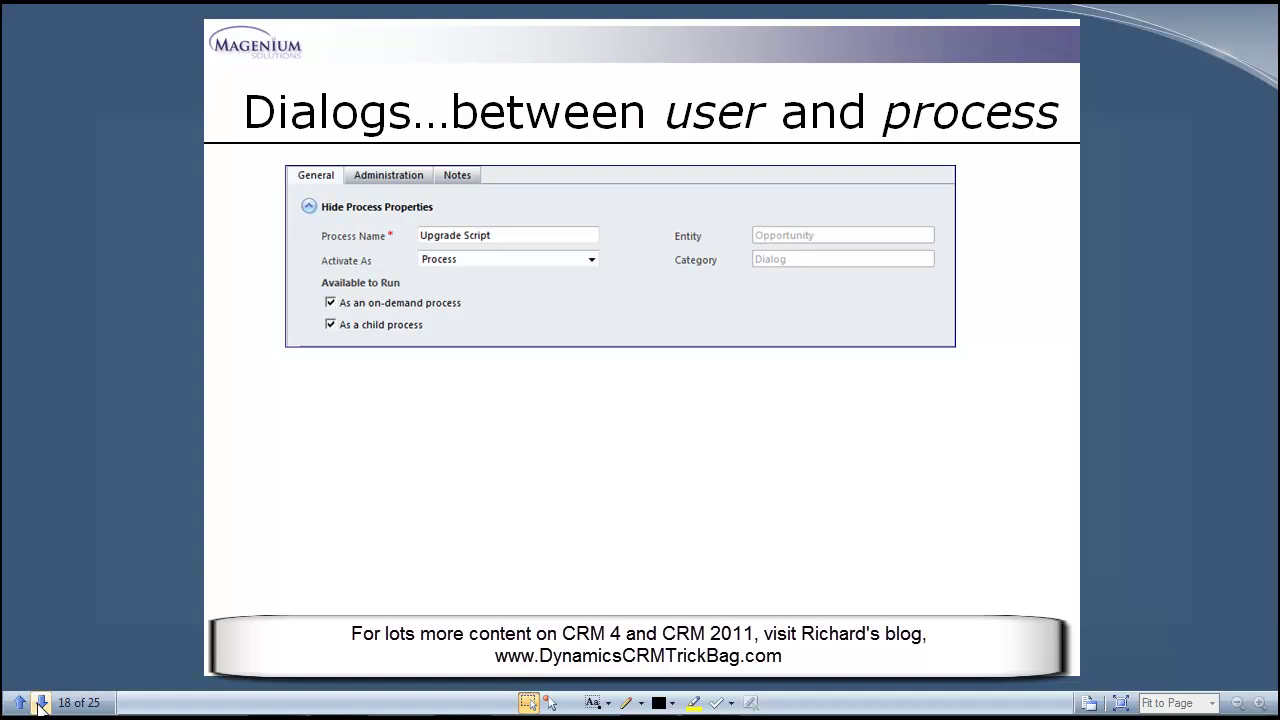
Step through slide 18's builds to show the Upgrade Script screenshots and the Pages bullets
{"action": "left_click", "coordinate": [40, 703]}
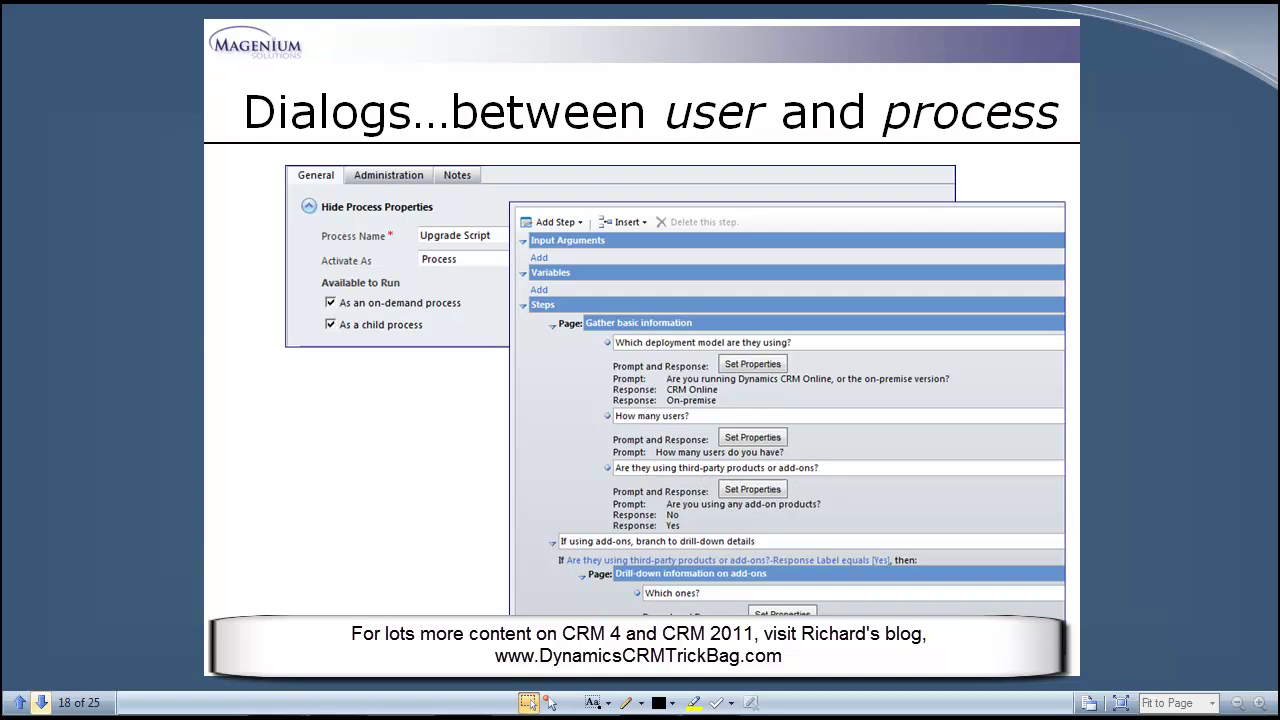
{"action": "left_click", "coordinate": [43, 703]}
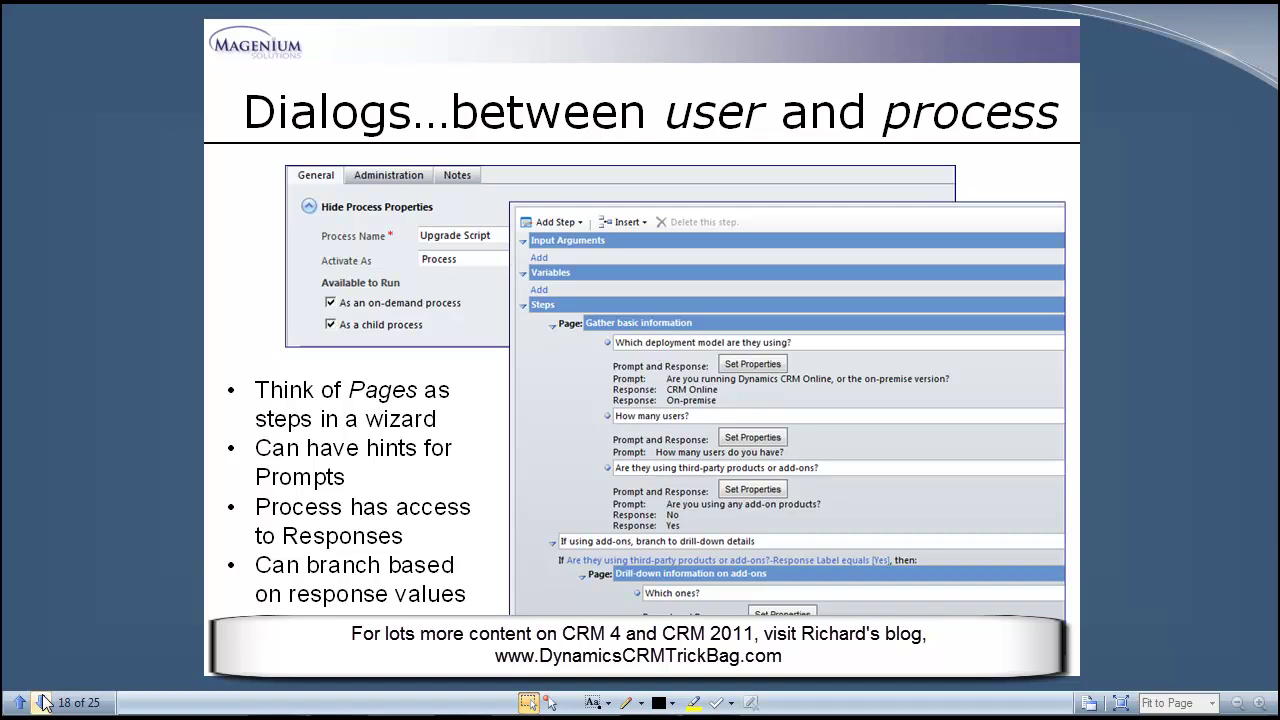
Go to slide 19, 'Demo: Workflows and Dialogs', and share the desktop instead of the slides
{"action": "left_click", "coordinate": [44, 704]}
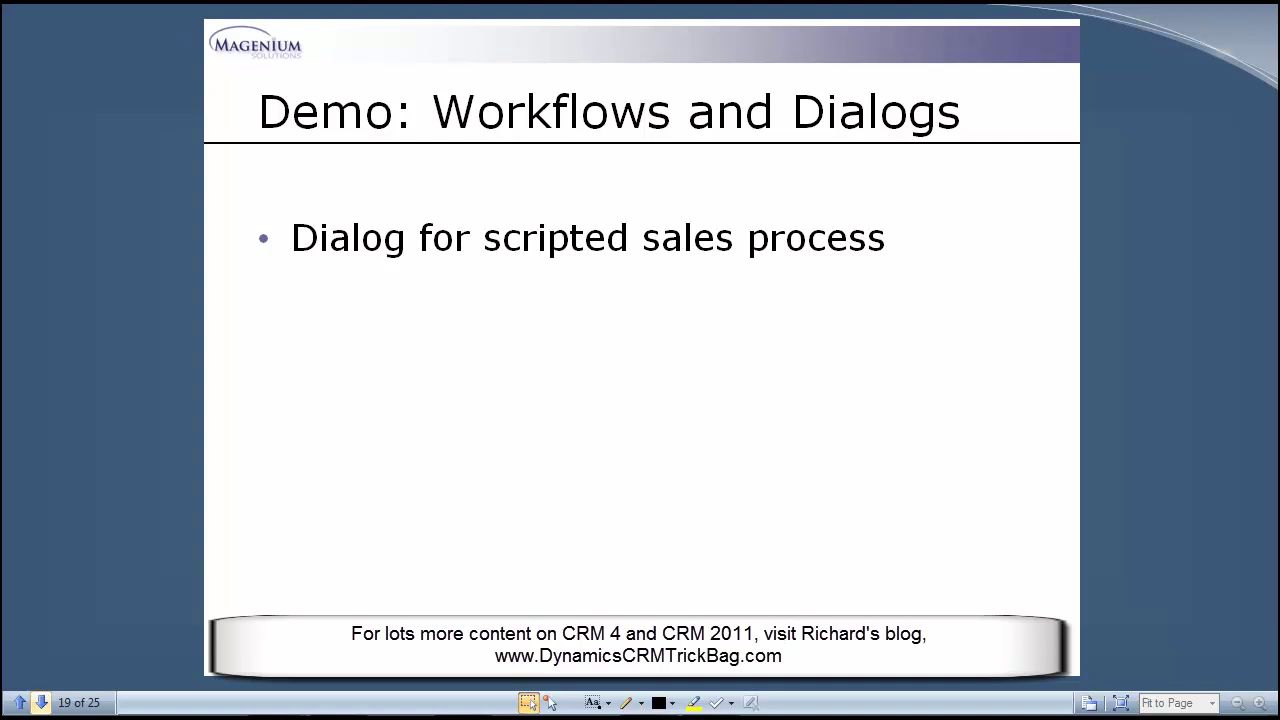
{"action": "left_click", "coordinate": [57, 50]}
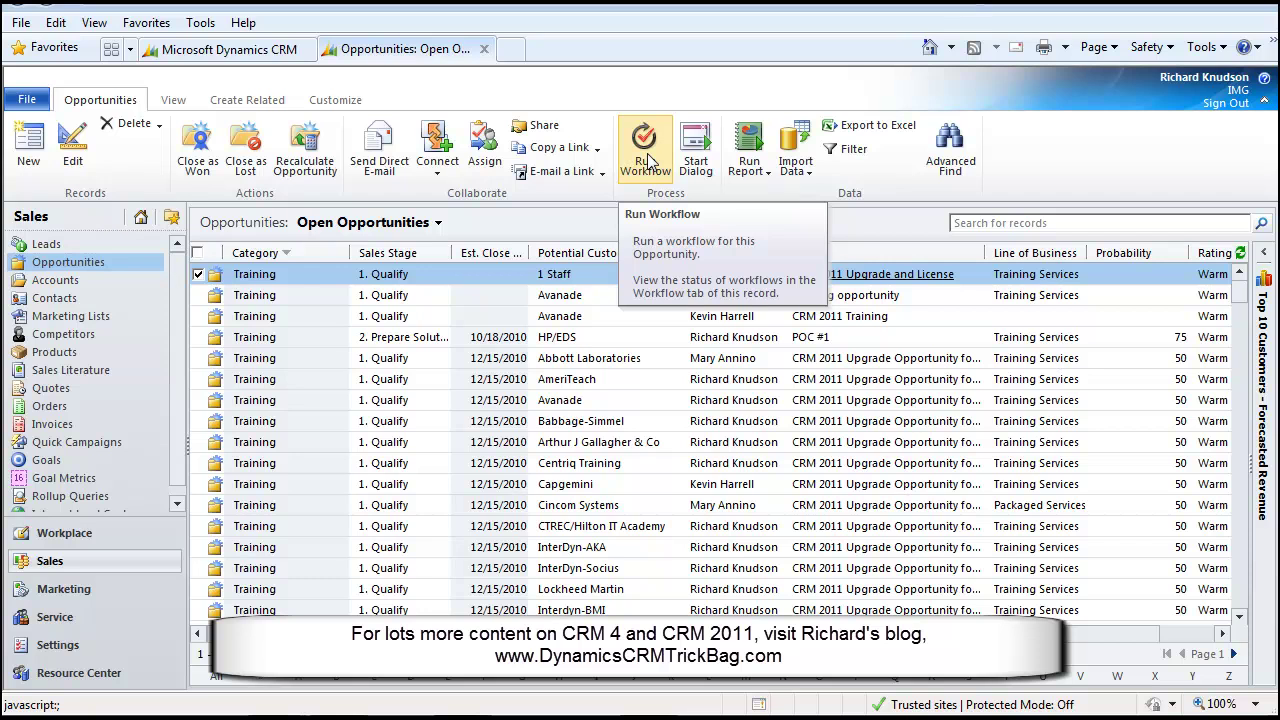
Launch the Upgrade Script dialog on the CRM 2011 Upgrade and License opportunity via Start Dialog
{"action": "left_click", "coordinate": [700, 148]}
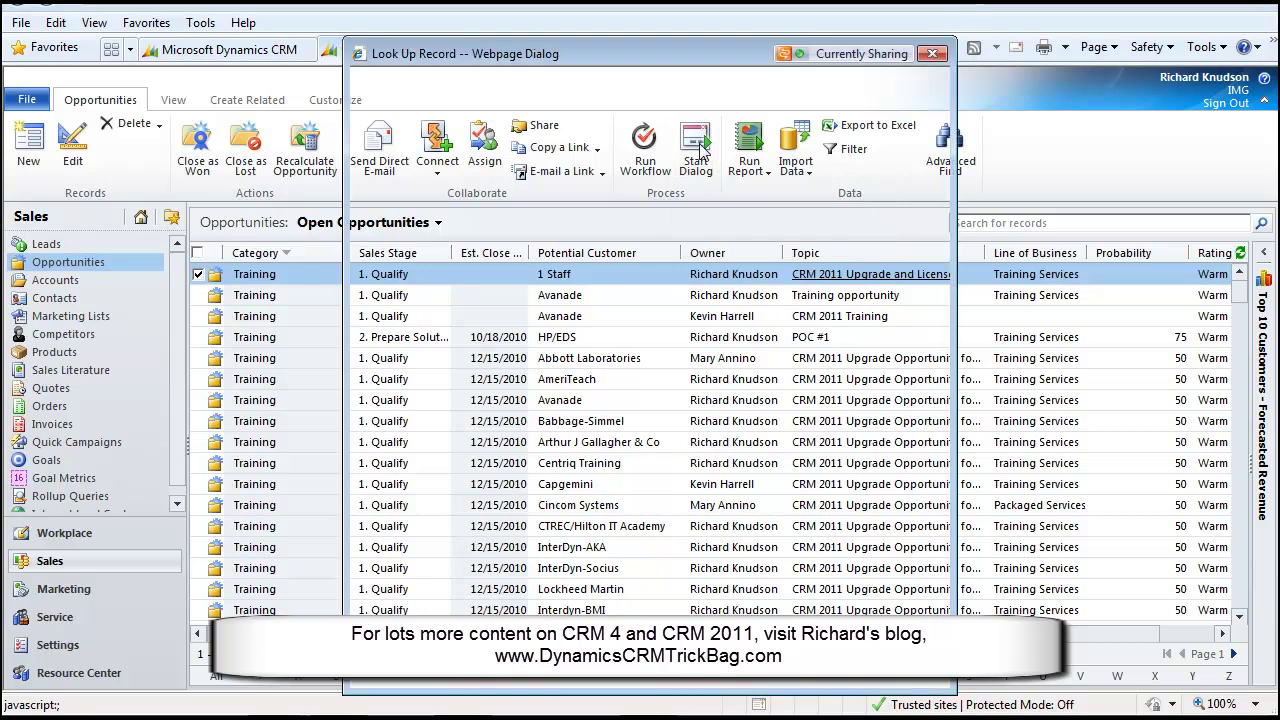
{"action": "left_click_drag", "start_coordinate": [637, 60], "coordinate": [609, 53]}
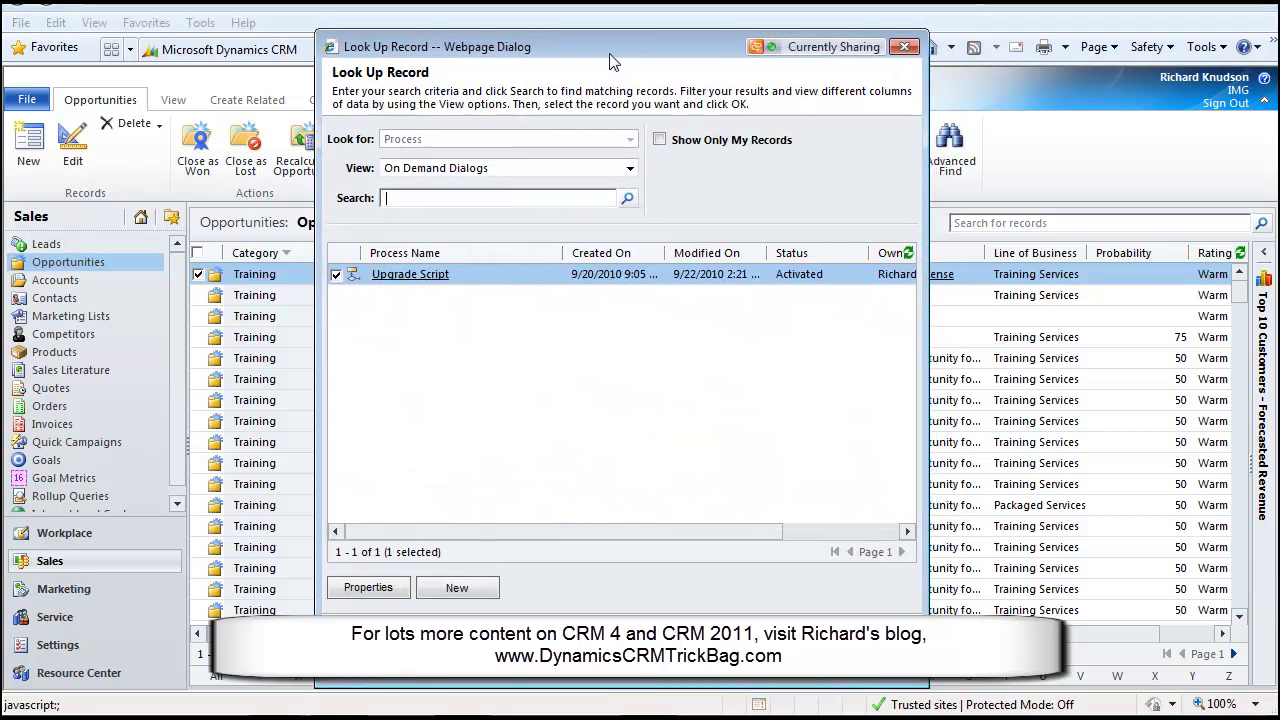
{"action": "double_click", "coordinate": [477, 280]}
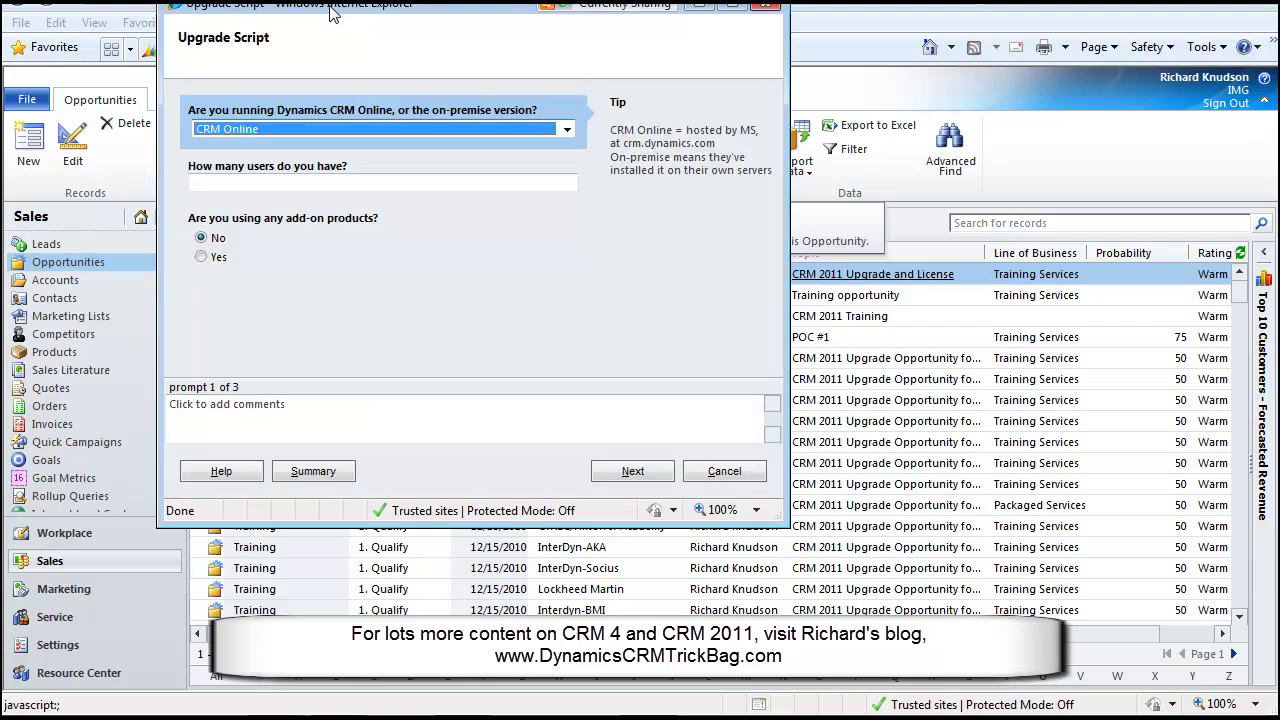
Answer On-premise, 100 users and Yes for add-ons on the first Upgrade Script page, then continue
{"action": "left_click_drag", "start_coordinate": [332, 12], "coordinate": [377, 62]}
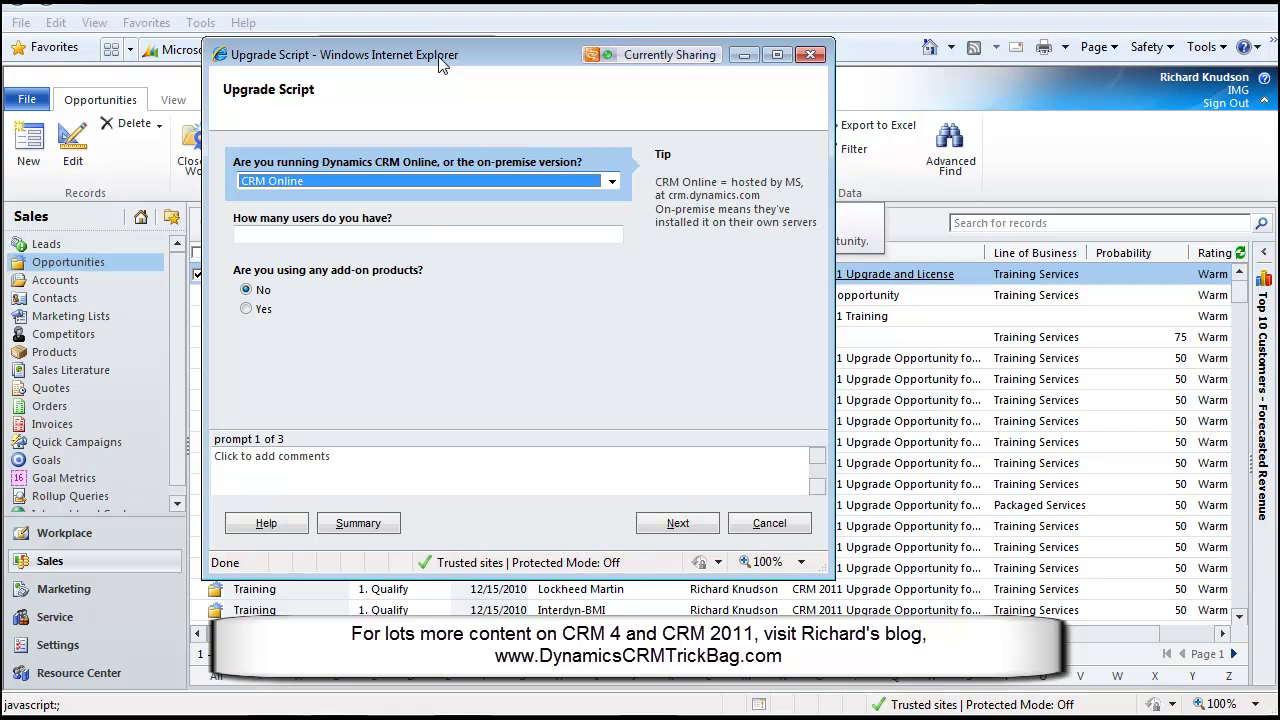
{"action": "left_click", "coordinate": [614, 189]}
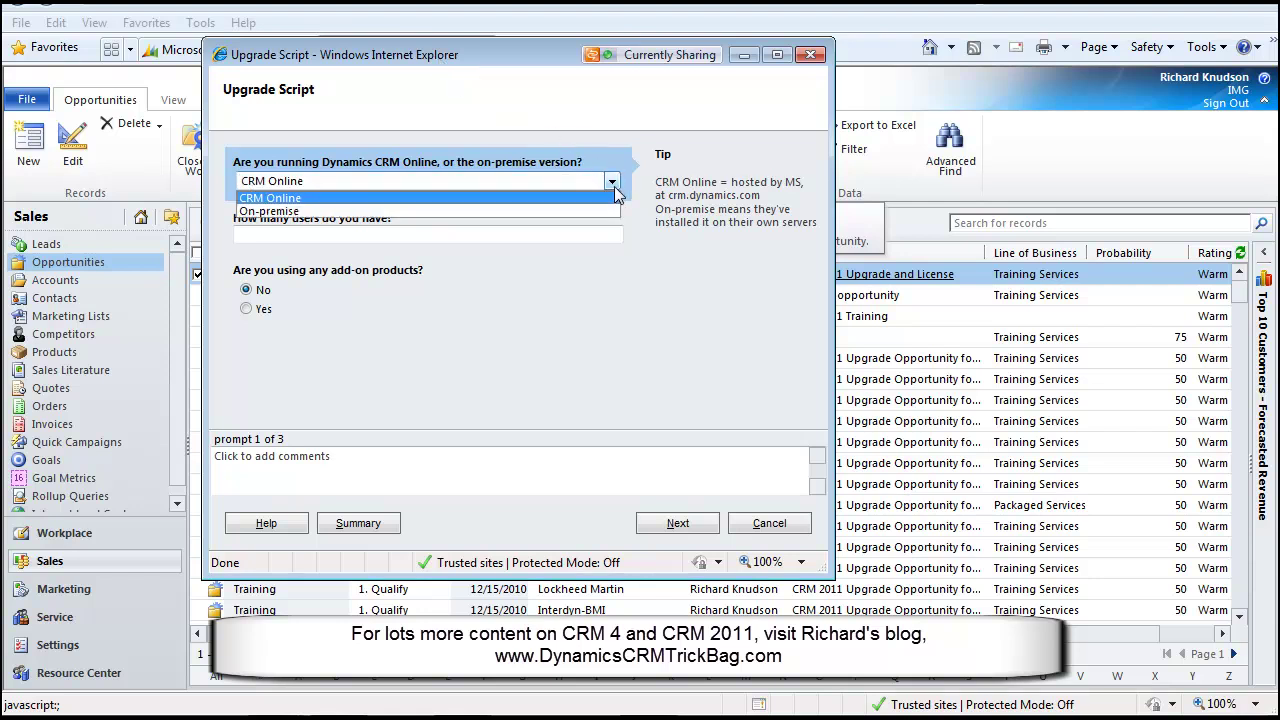
{"action": "left_click", "coordinate": [358, 212]}
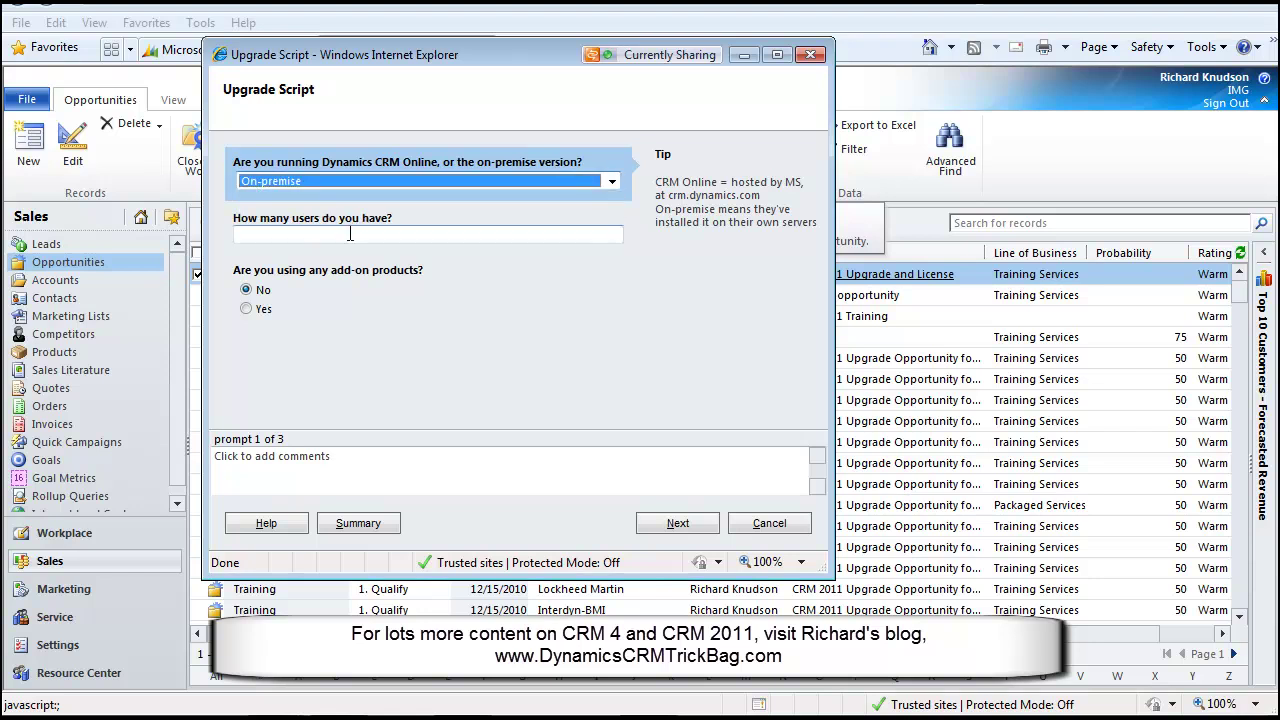
{"action": "left_click", "coordinate": [350, 234]}
{"action": "type", "text": "100"}
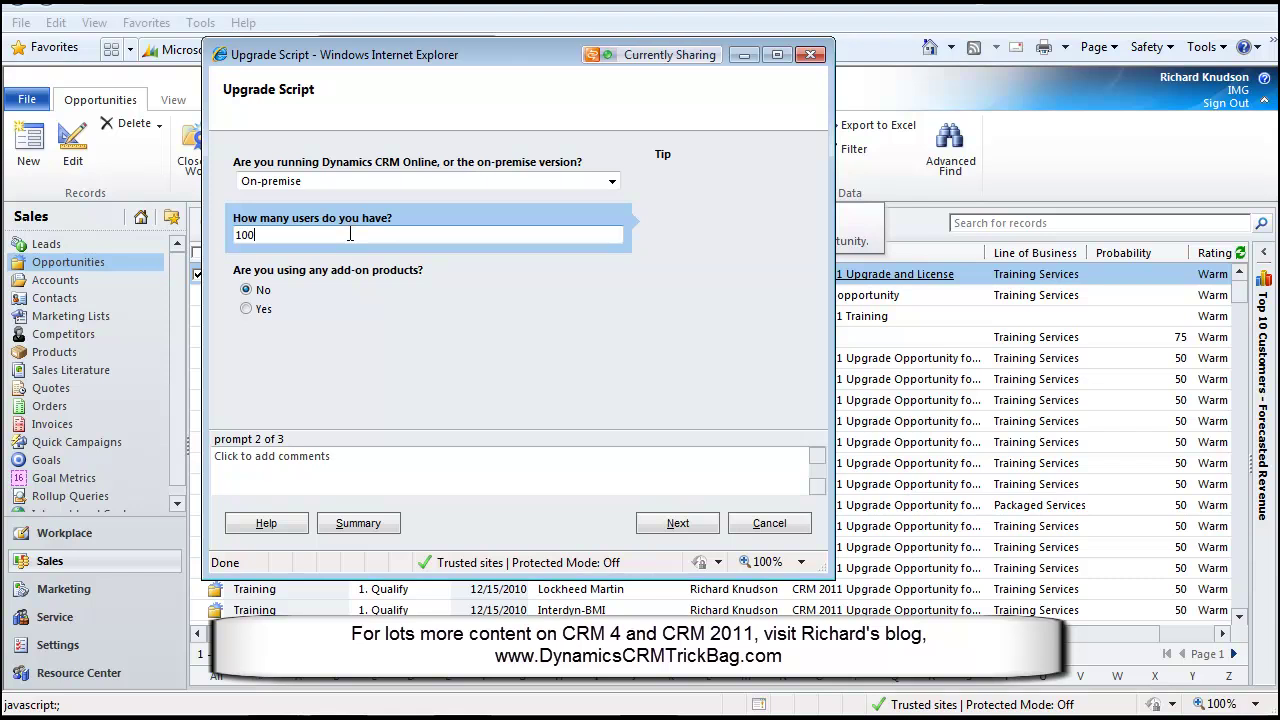
{"action": "key", "text": "Tab"}
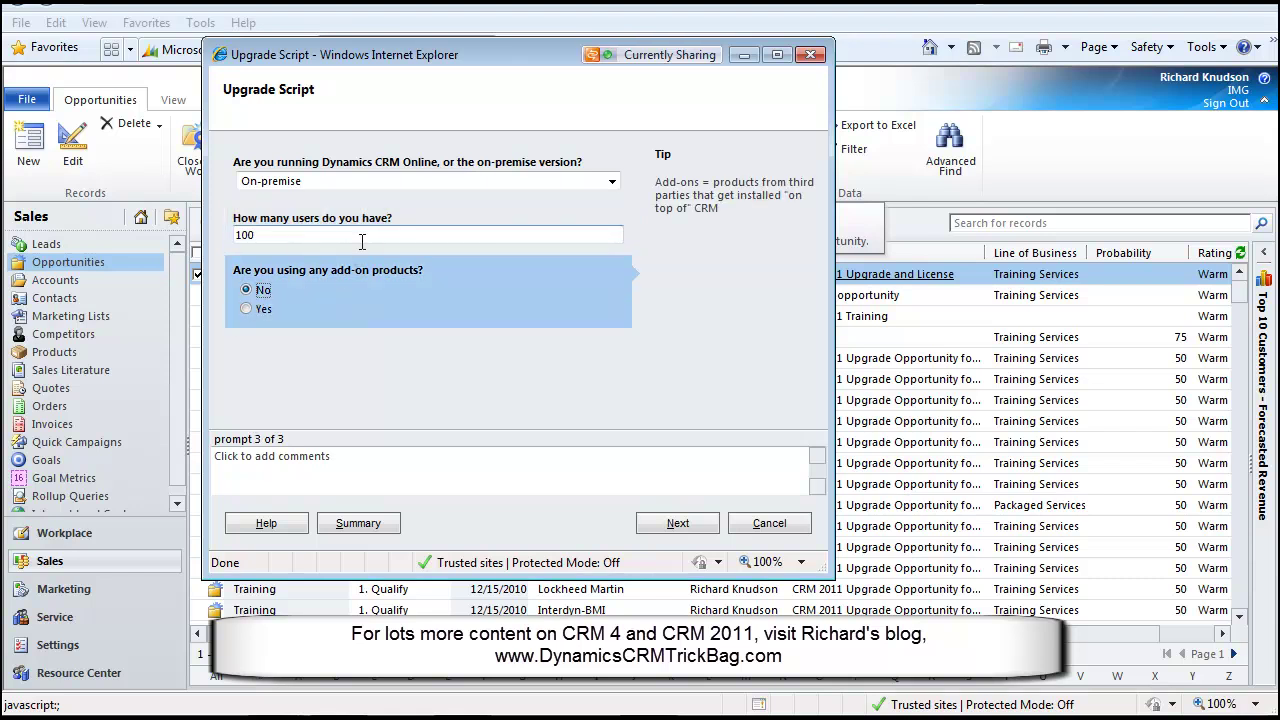
{"action": "left_click", "coordinate": [410, 181]}
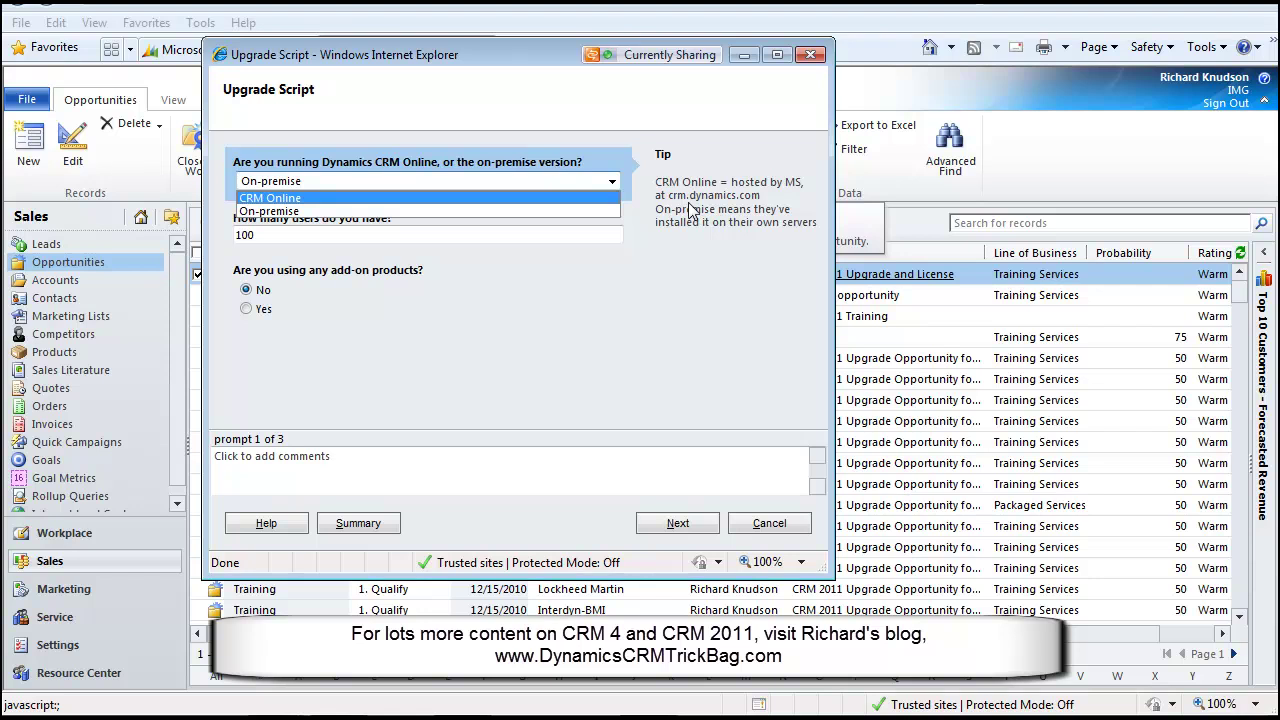
{"action": "left_click", "coordinate": [445, 280]}
{"action": "left_click", "coordinate": [385, 238]}
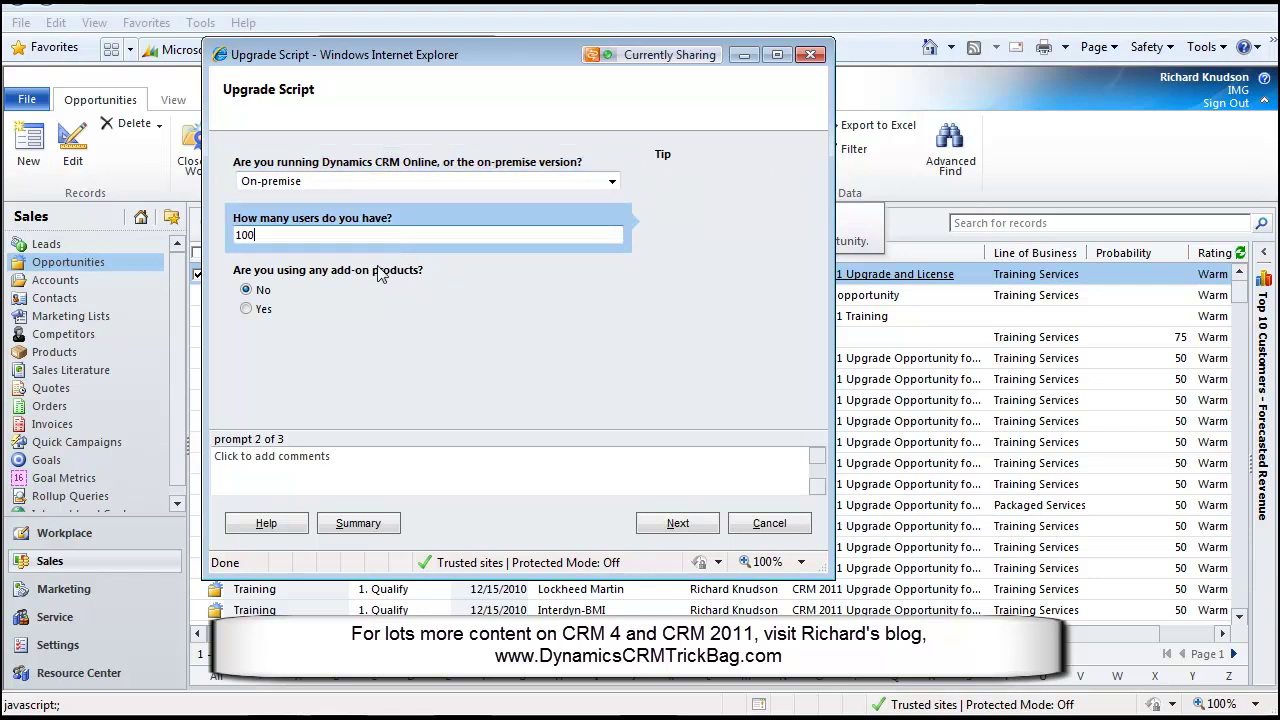
{"action": "left_click", "coordinate": [345, 266]}
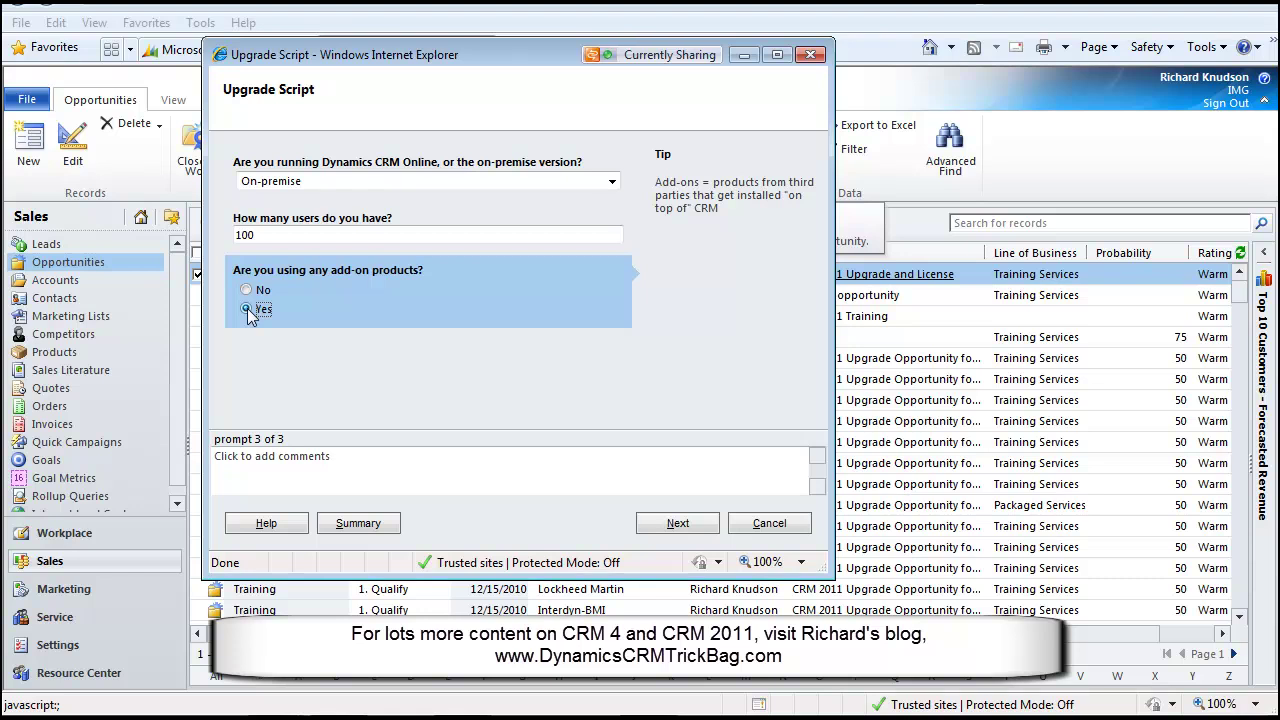
{"action": "left_click", "coordinate": [355, 476]}
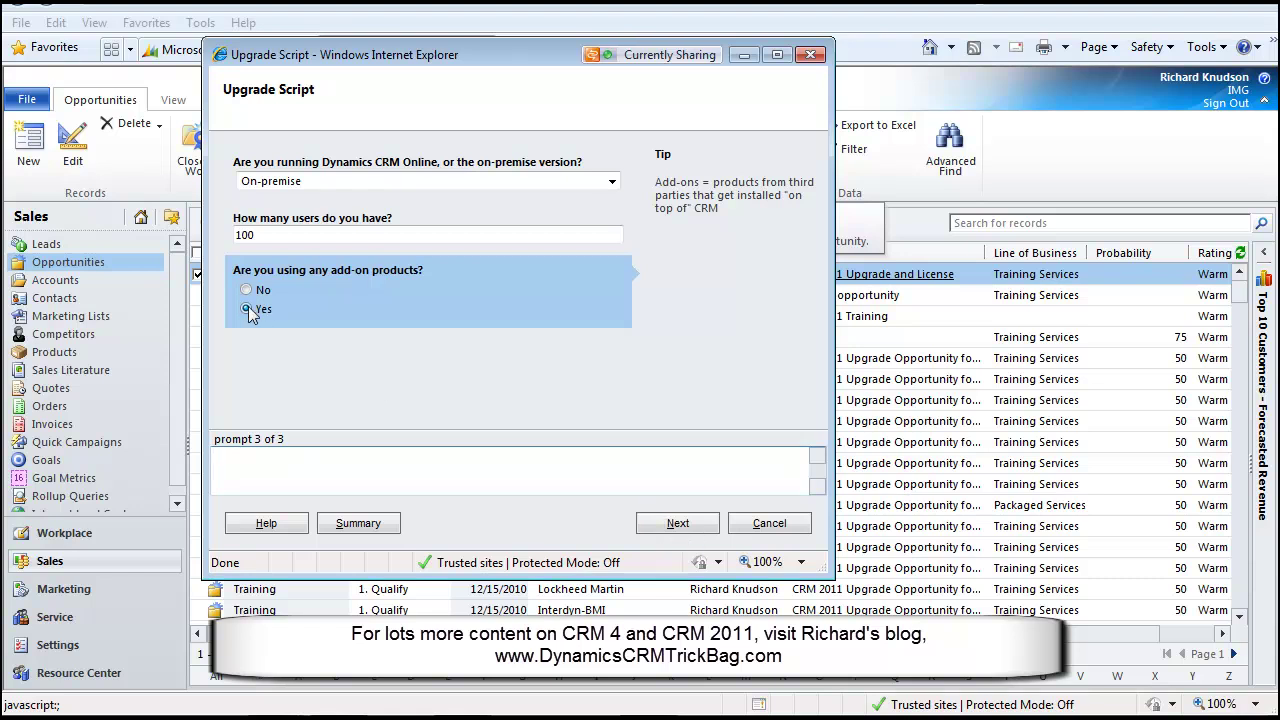
{"action": "left_click", "coordinate": [675, 523]}
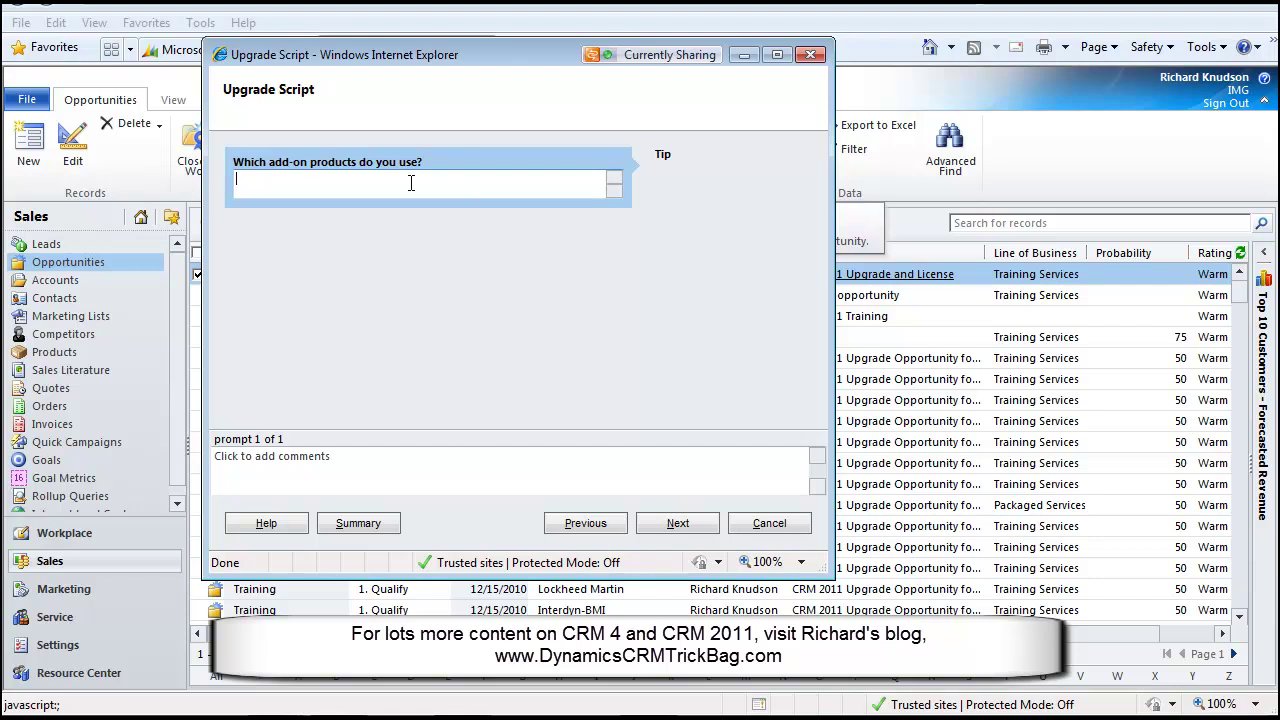
Enter 'CoreMotives, Web2CRM, email router' as the add-on products and finish the Upgrade Script dialog
{"action": "left_click", "coordinate": [410, 183]}
{"action": "type", "text": "CoreMotives, Web2CRM"}
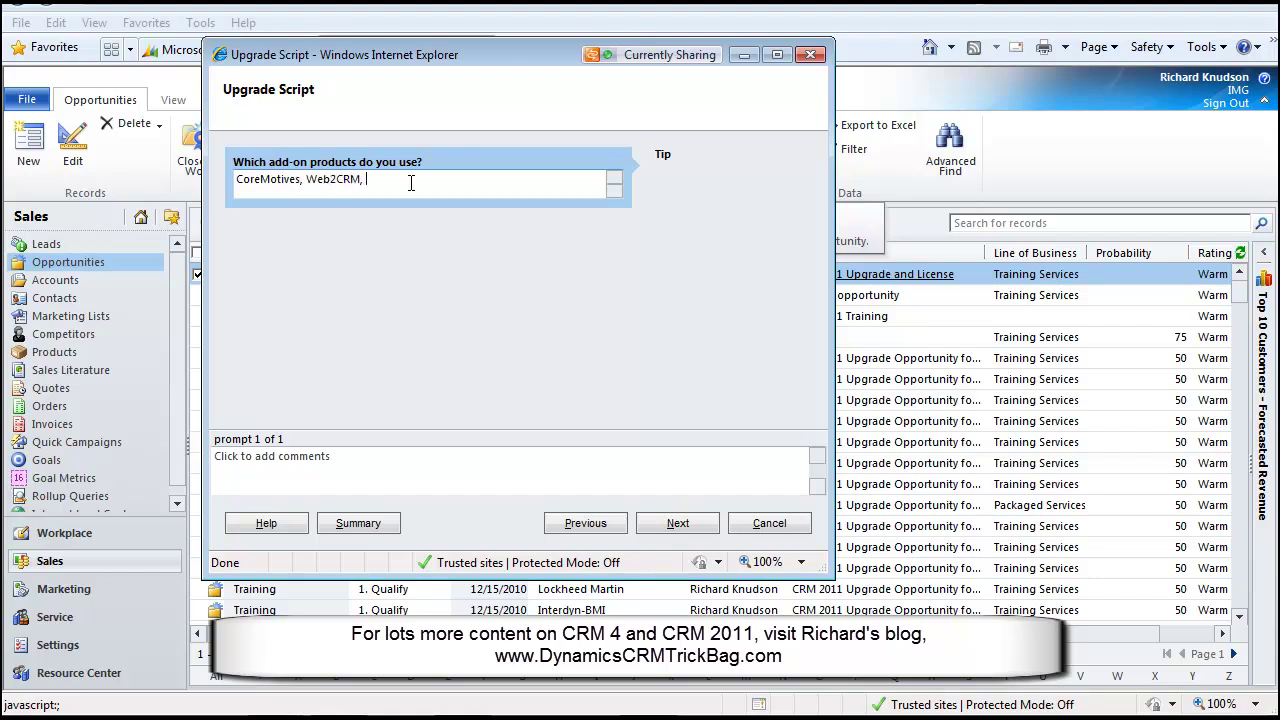
{"action": "type", "text": ", email router"}
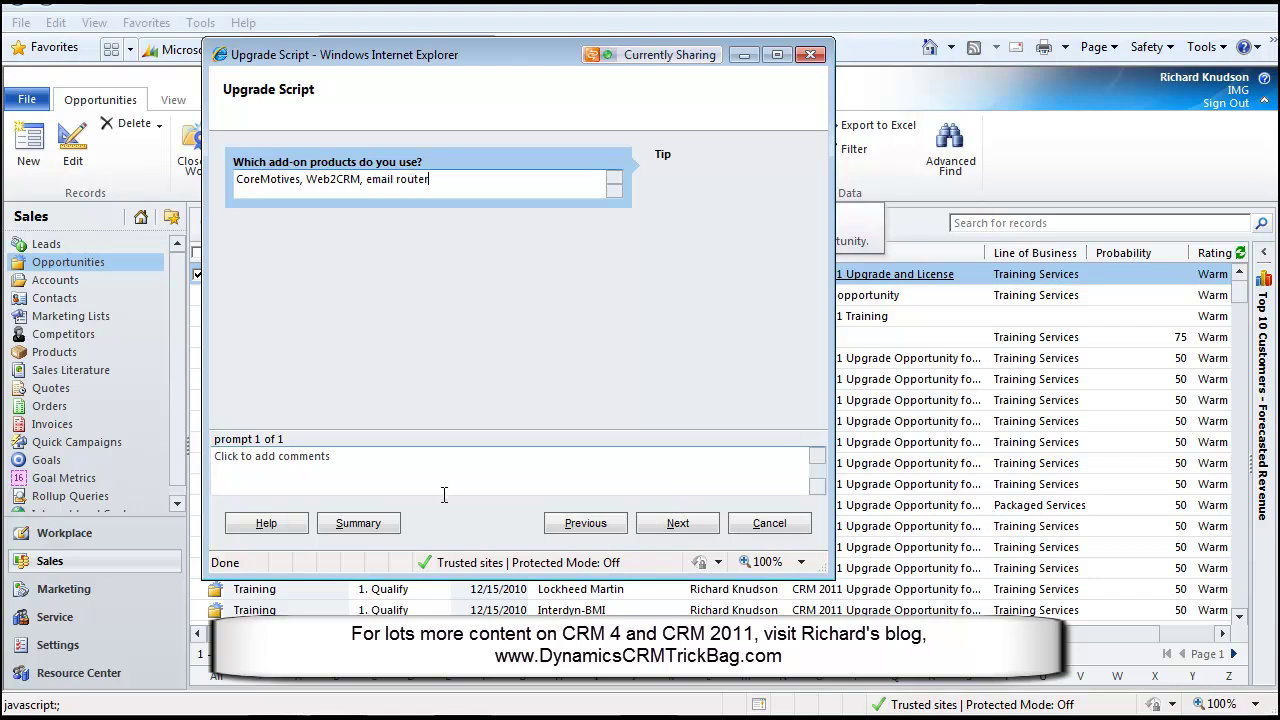
{"action": "left_click", "coordinate": [679, 533]}
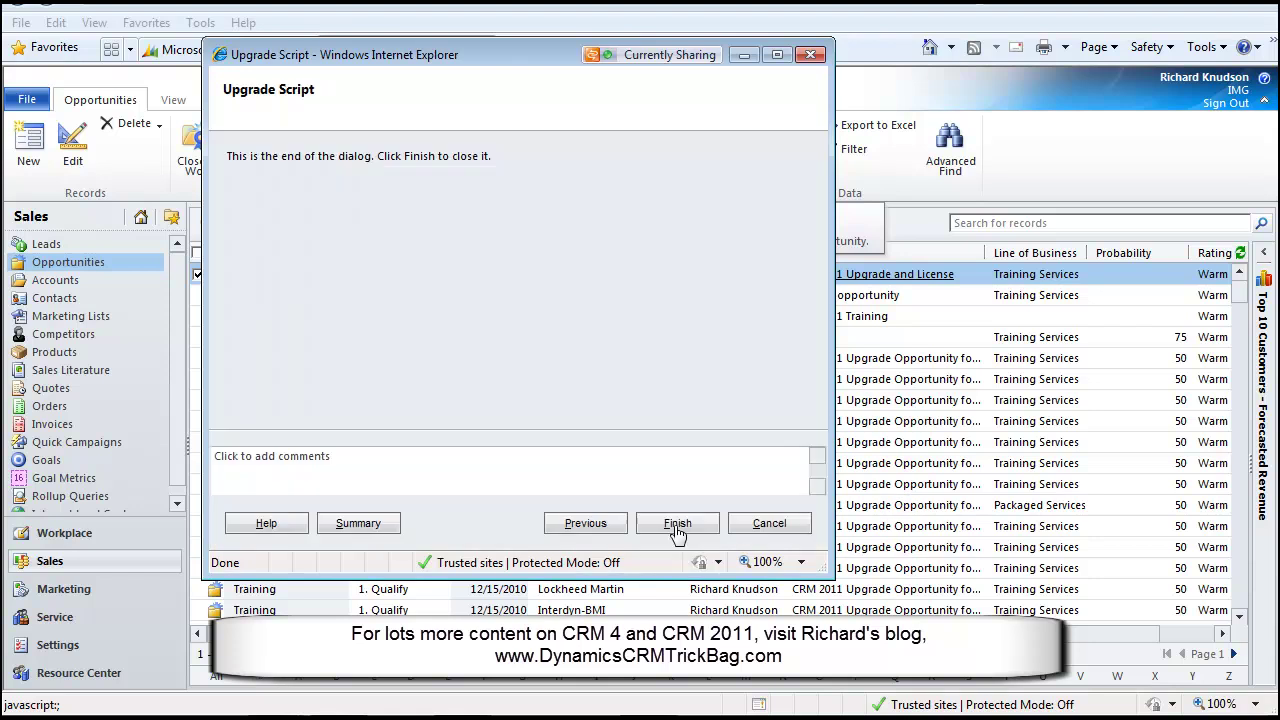
{"action": "left_click", "coordinate": [369, 459]}
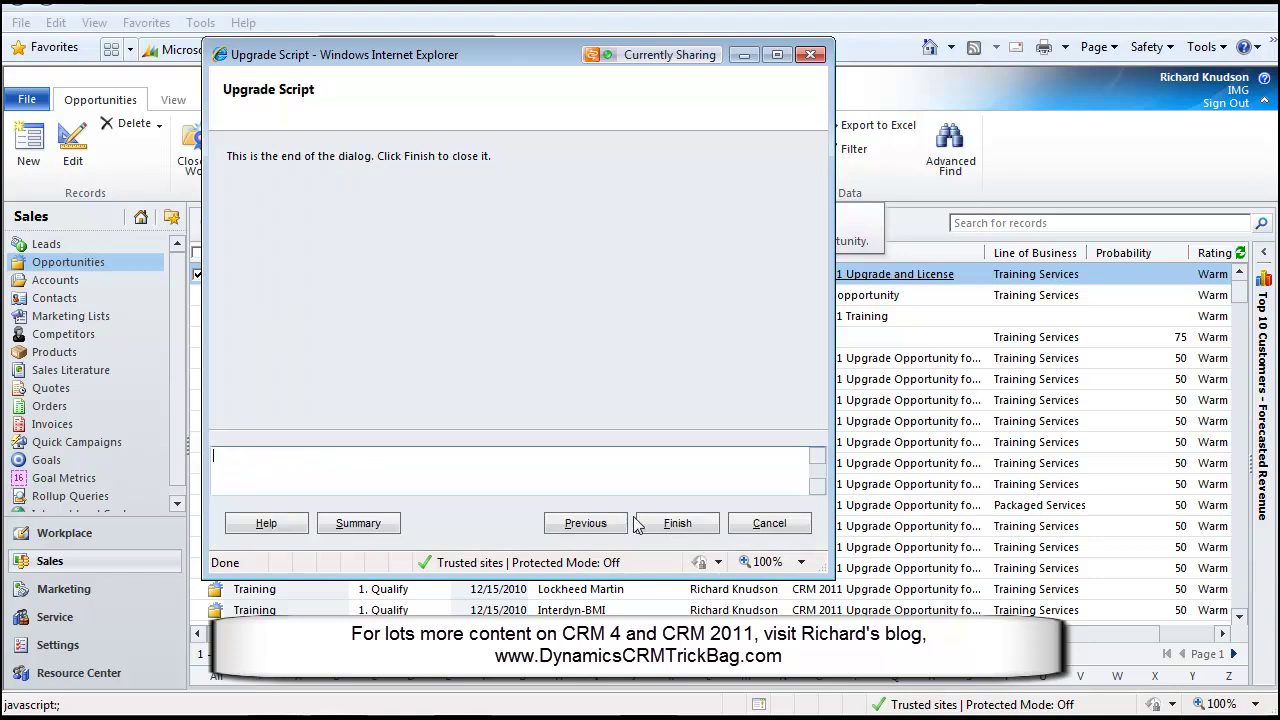
{"action": "left_click", "coordinate": [677, 523]}
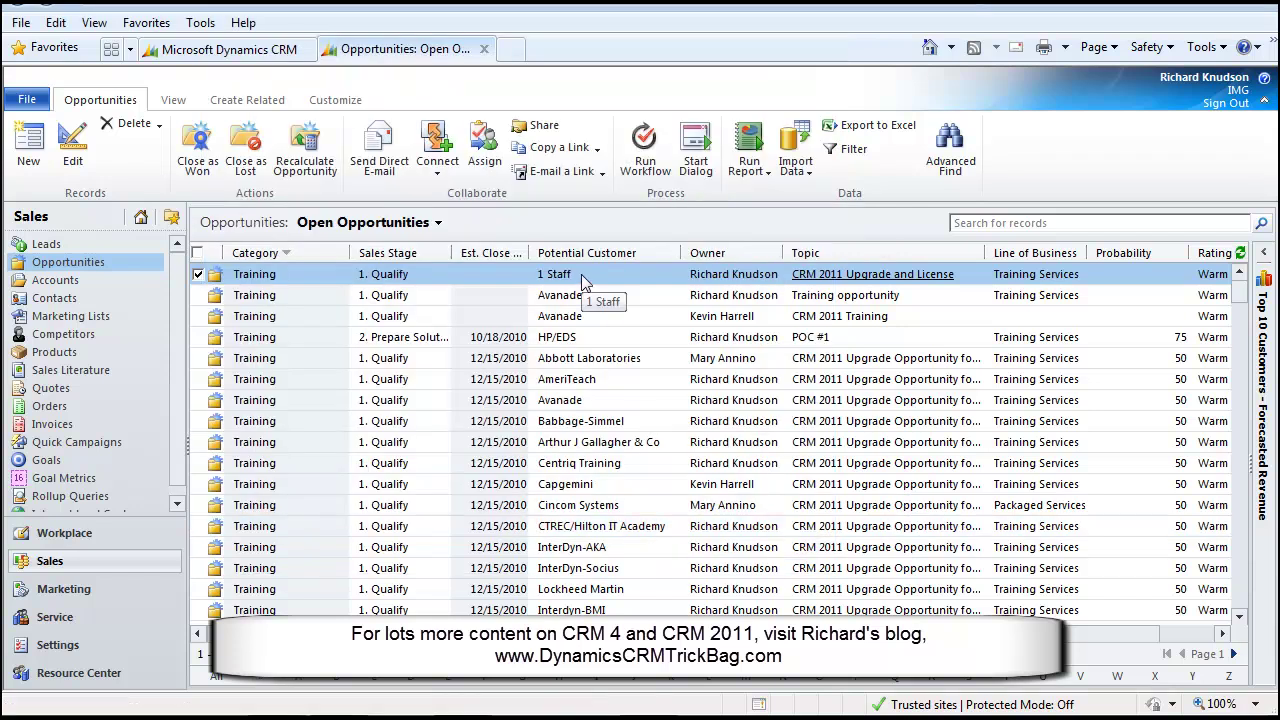
Open the CRM 2011 Upgrade and License opportunity and list its dialog sessions
{"action": "double_click", "coordinate": [585, 282]}
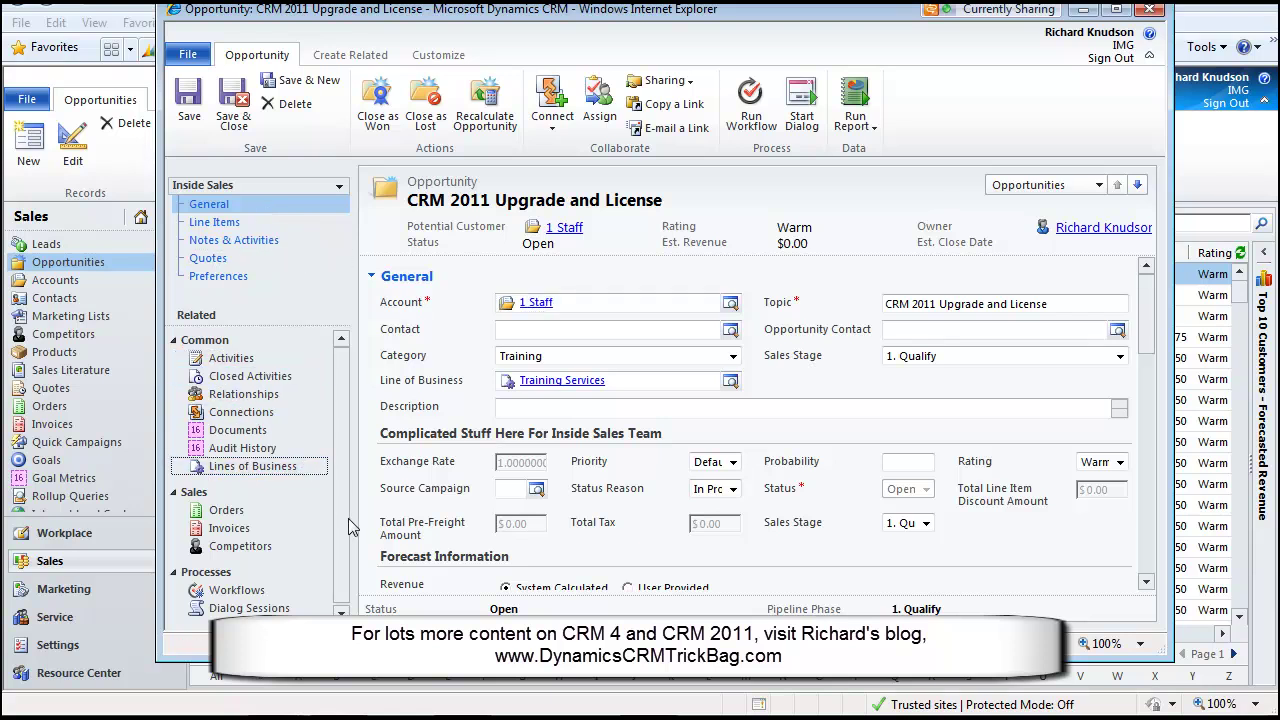
{"action": "scroll", "coordinate": [260, 600], "scroll_direction": "down", "scroll_amount": 1}
{"action": "left_click", "coordinate": [249, 606]}
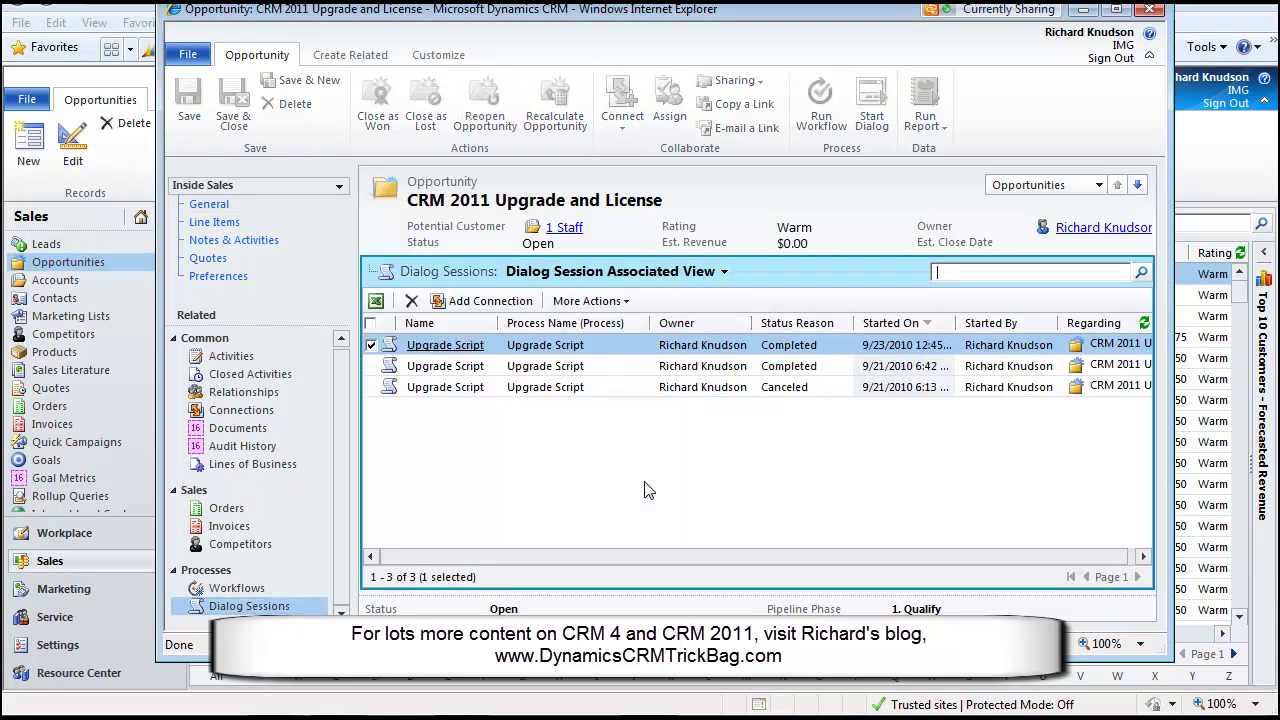
Review the Canceled and then the Completed Upgrade Script sessions, then close the session record
{"action": "left_click", "coordinate": [634, 389]}
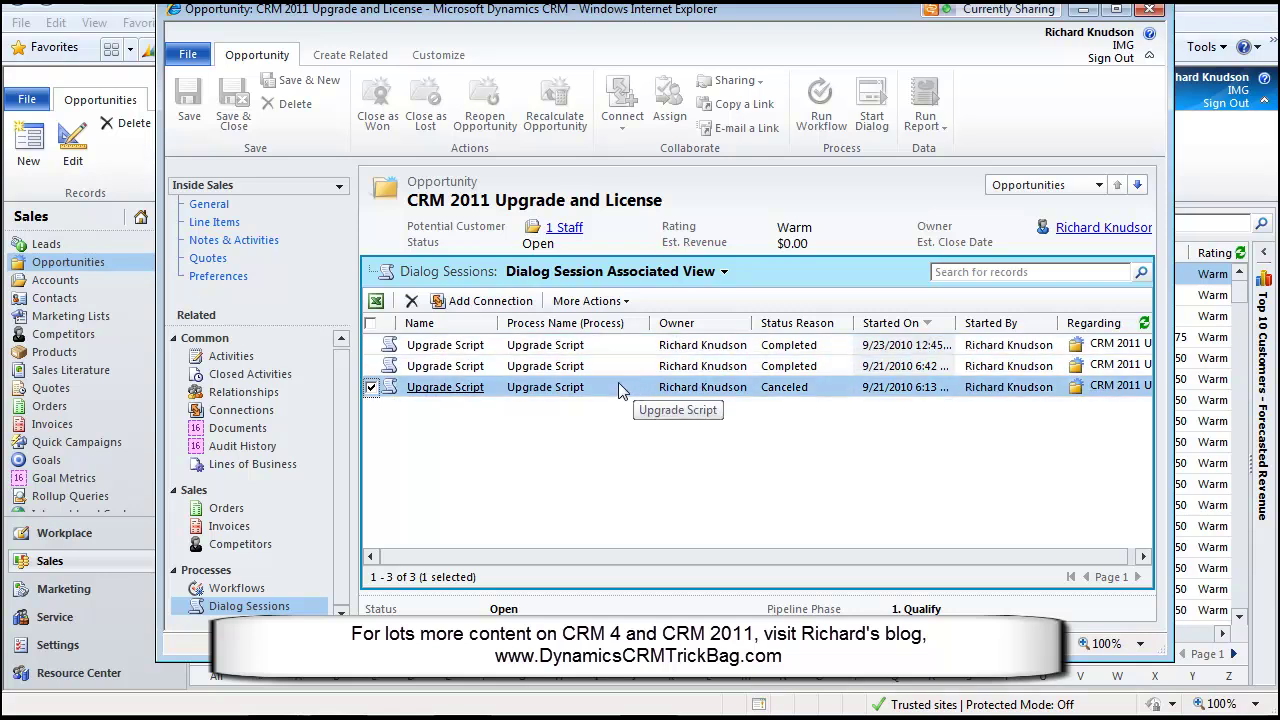
{"action": "double_click", "coordinate": [618, 388]}
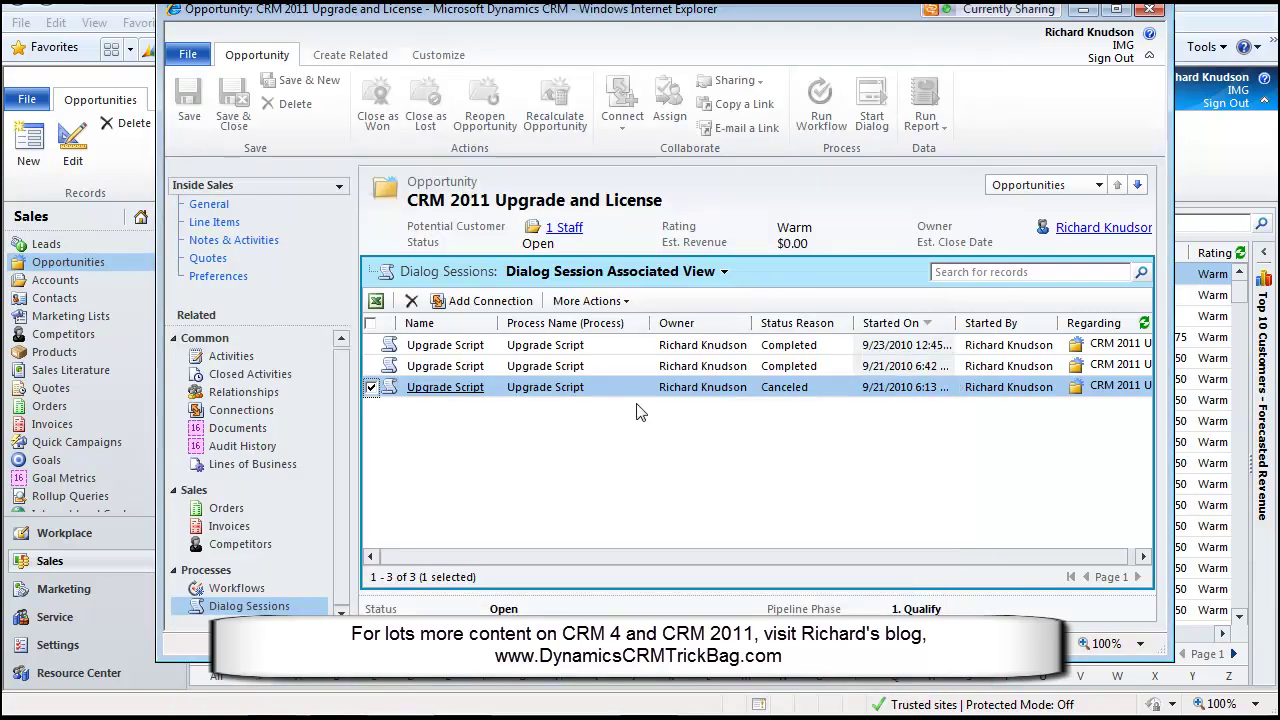
{"action": "left_click", "coordinate": [609, 365]}
{"action": "double_click", "coordinate": [612, 366]}
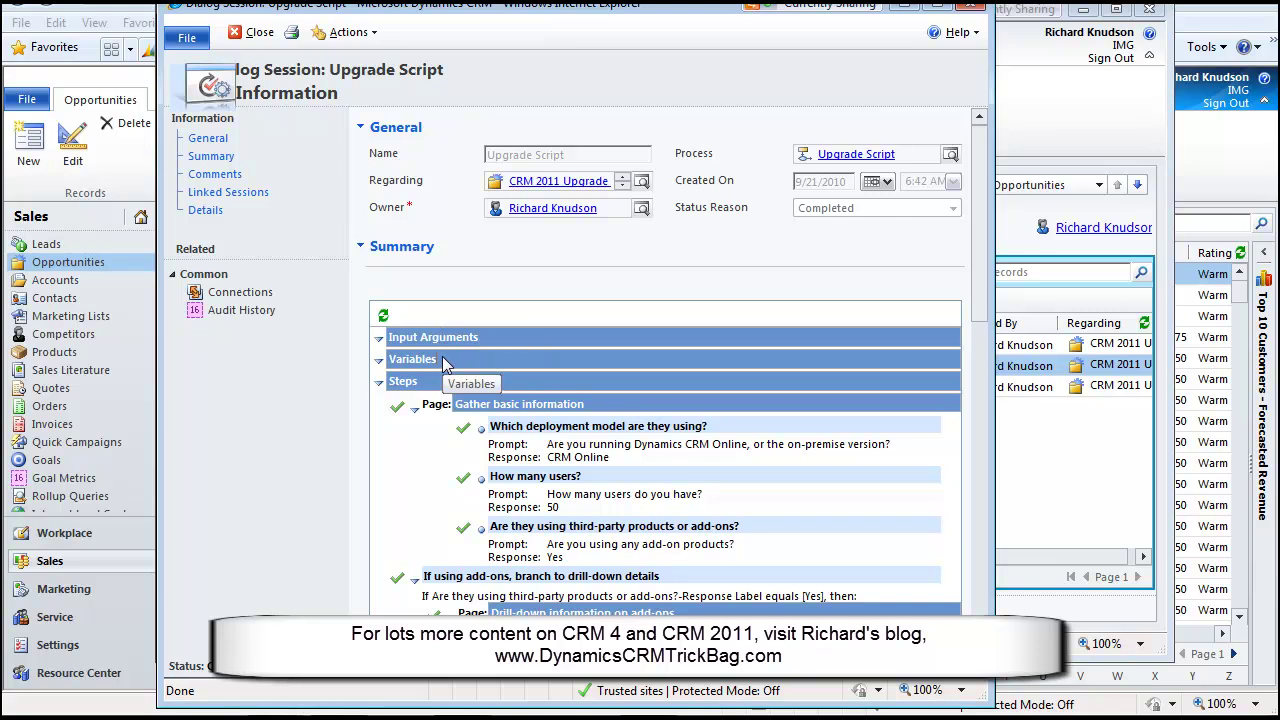
{"action": "scroll", "coordinate": [983, 285], "scroll_direction": "down", "scroll_amount": 3}
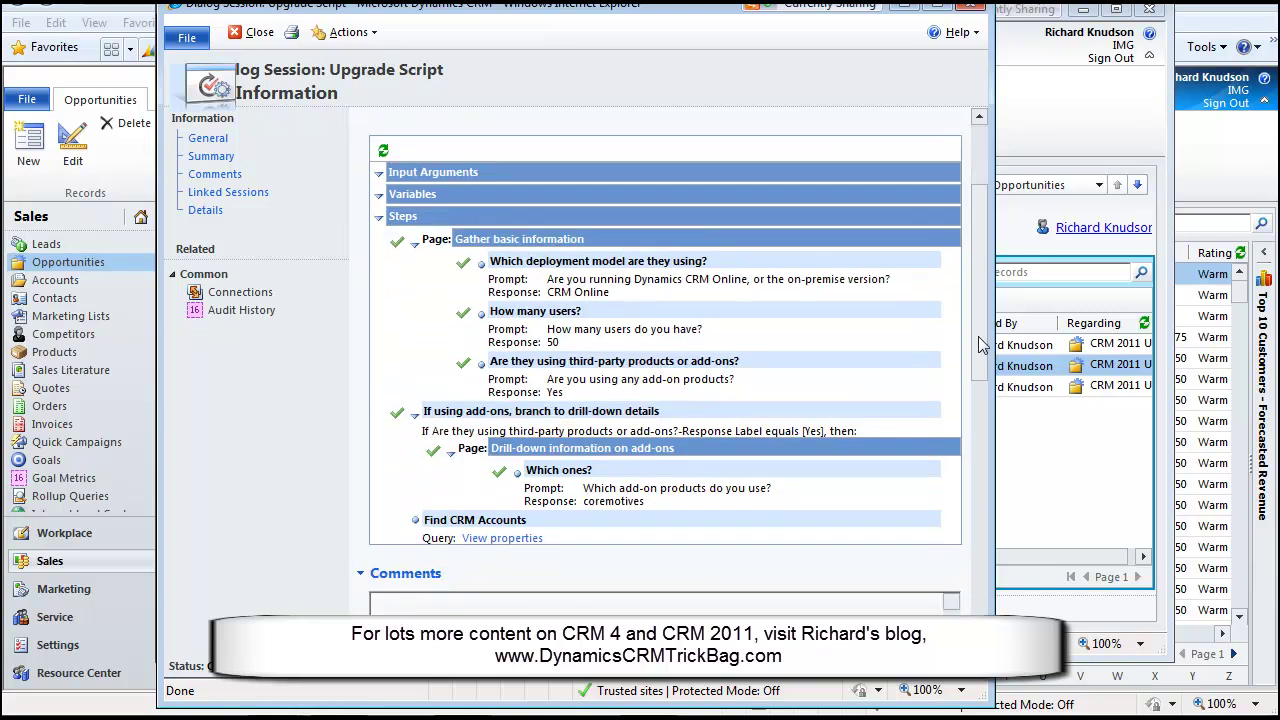
{"action": "scroll", "coordinate": [980, 200], "scroll_direction": "up", "scroll_amount": 3}
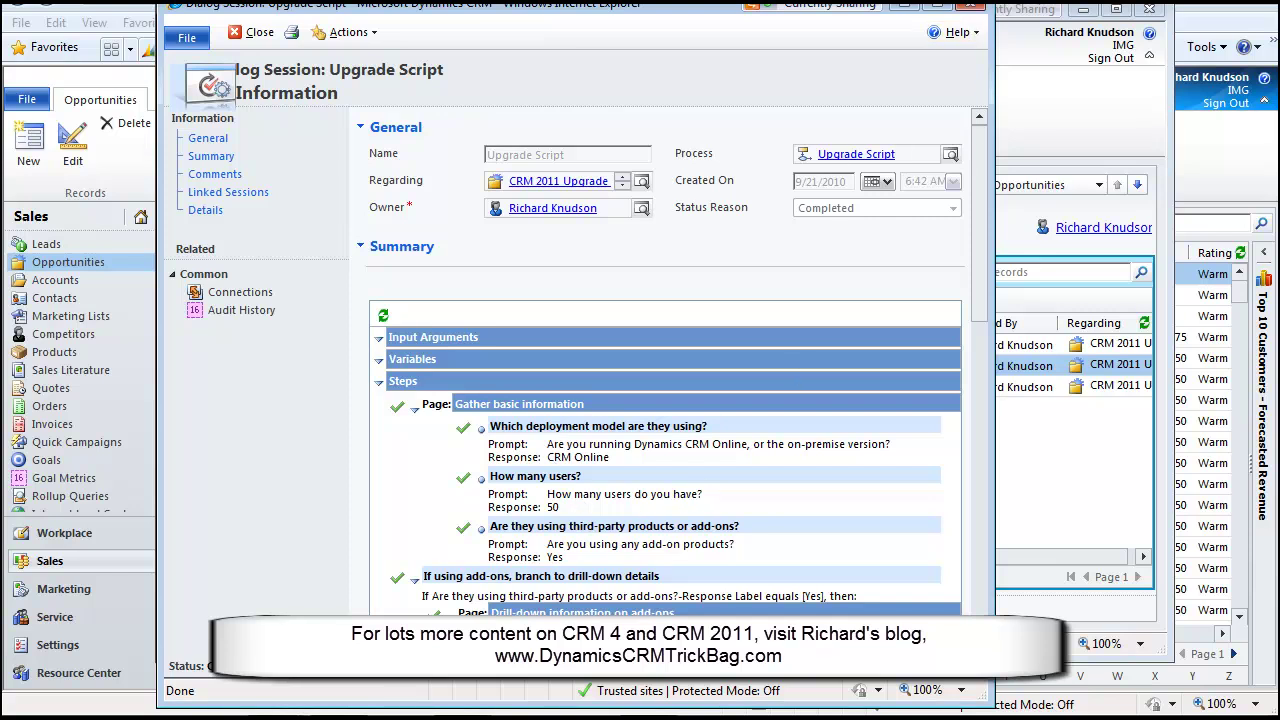
{"action": "left_click", "coordinate": [969, 5]}
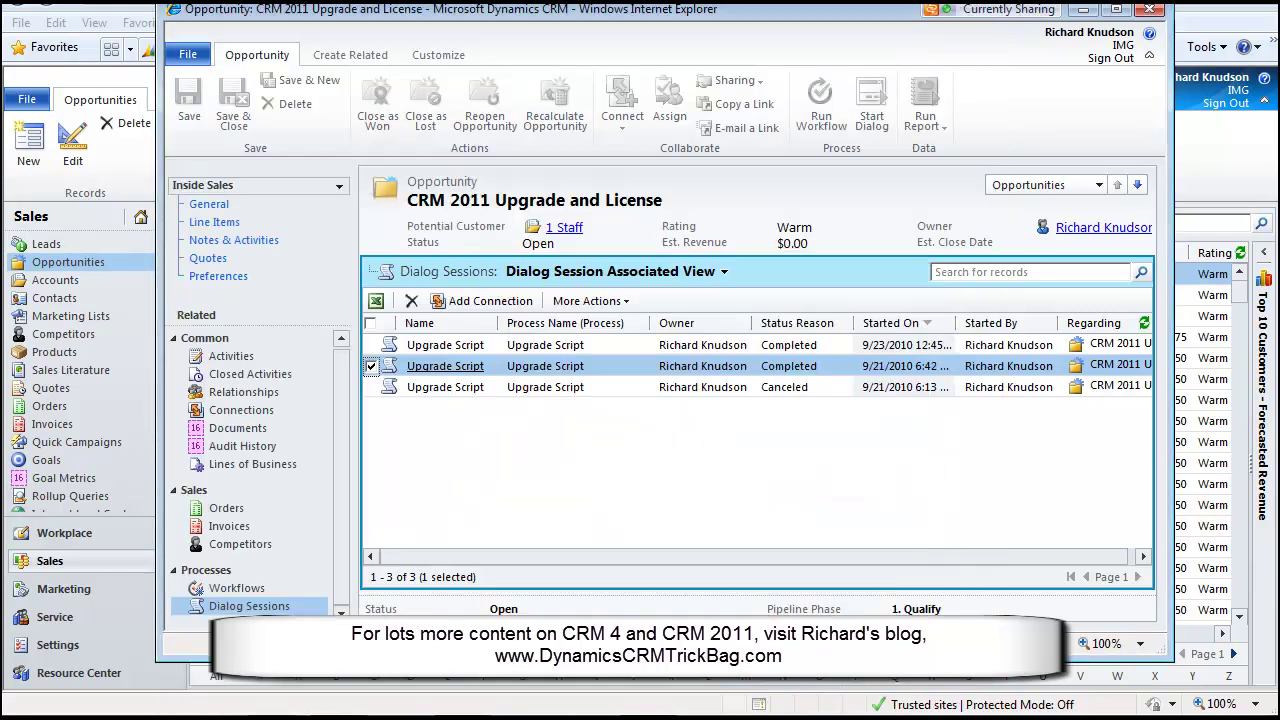
Close the opportunity and show the My Processes list under Settings > Processes
{"action": "left_click", "coordinate": [1155, 10]}
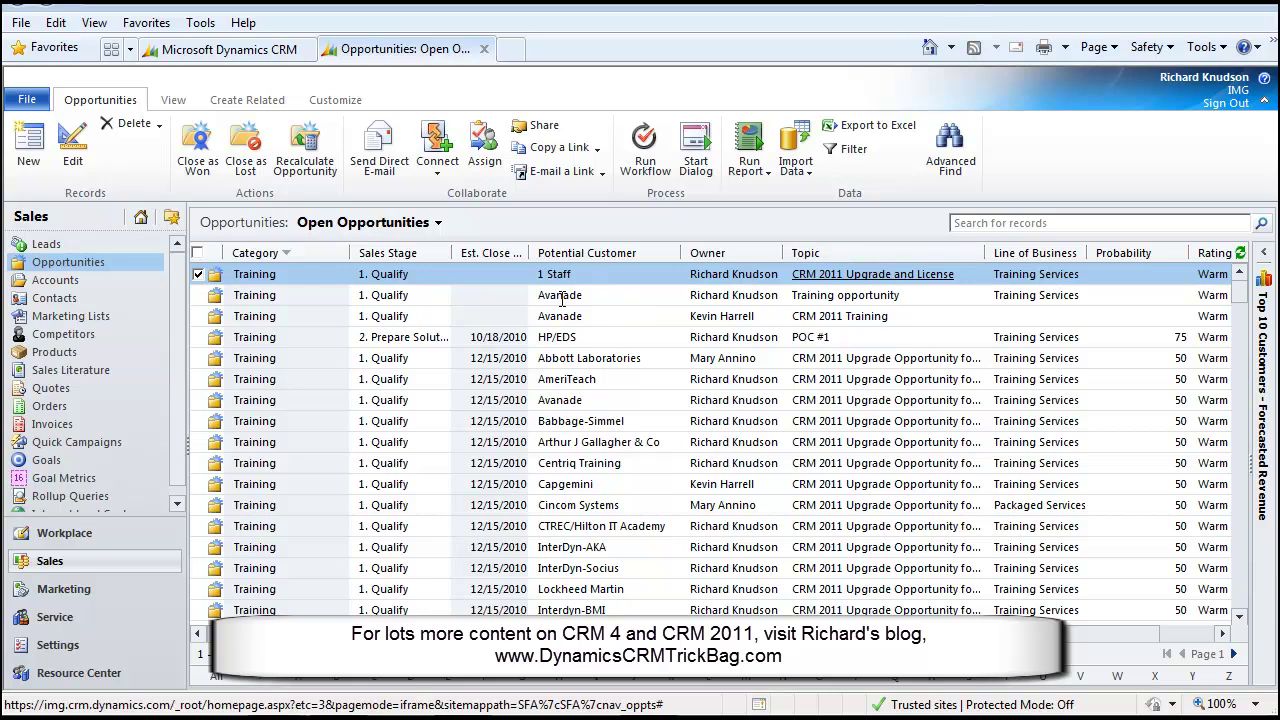
{"action": "left_click", "coordinate": [66, 650]}
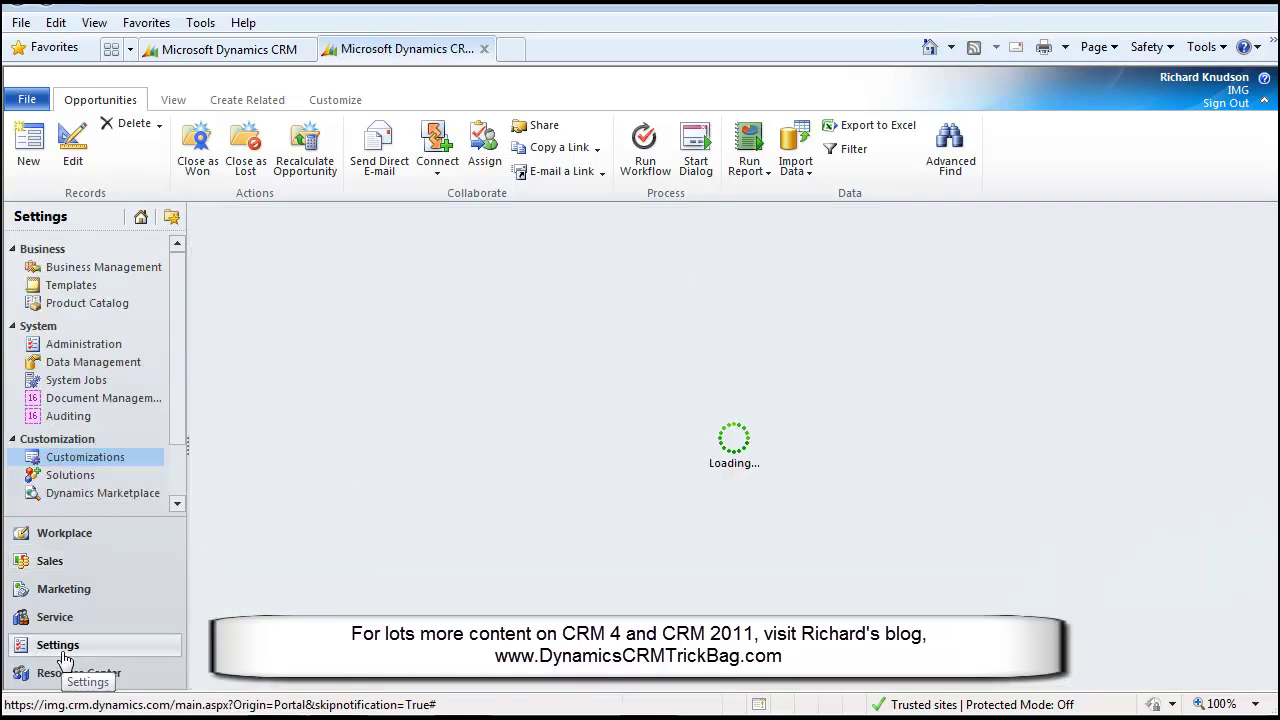
{"action": "scroll", "coordinate": [178, 420], "scroll_direction": "down", "scroll_amount": 2}
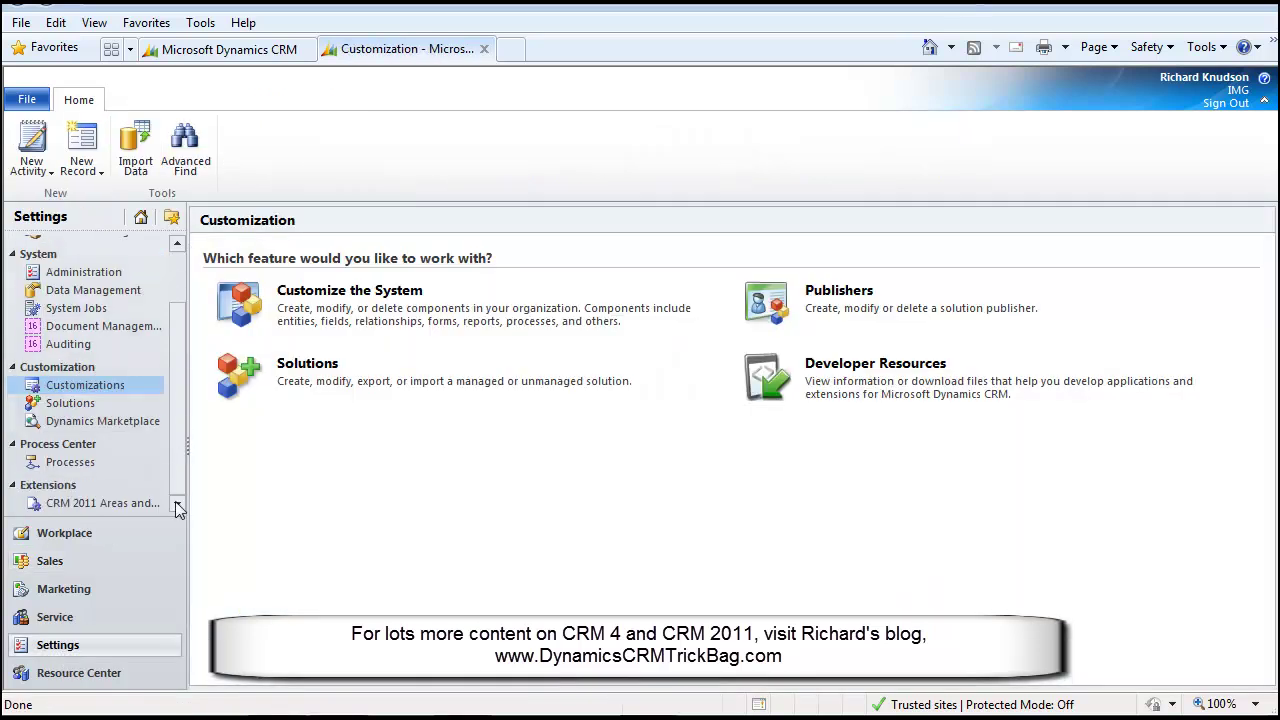
{"action": "left_click", "coordinate": [63, 466]}
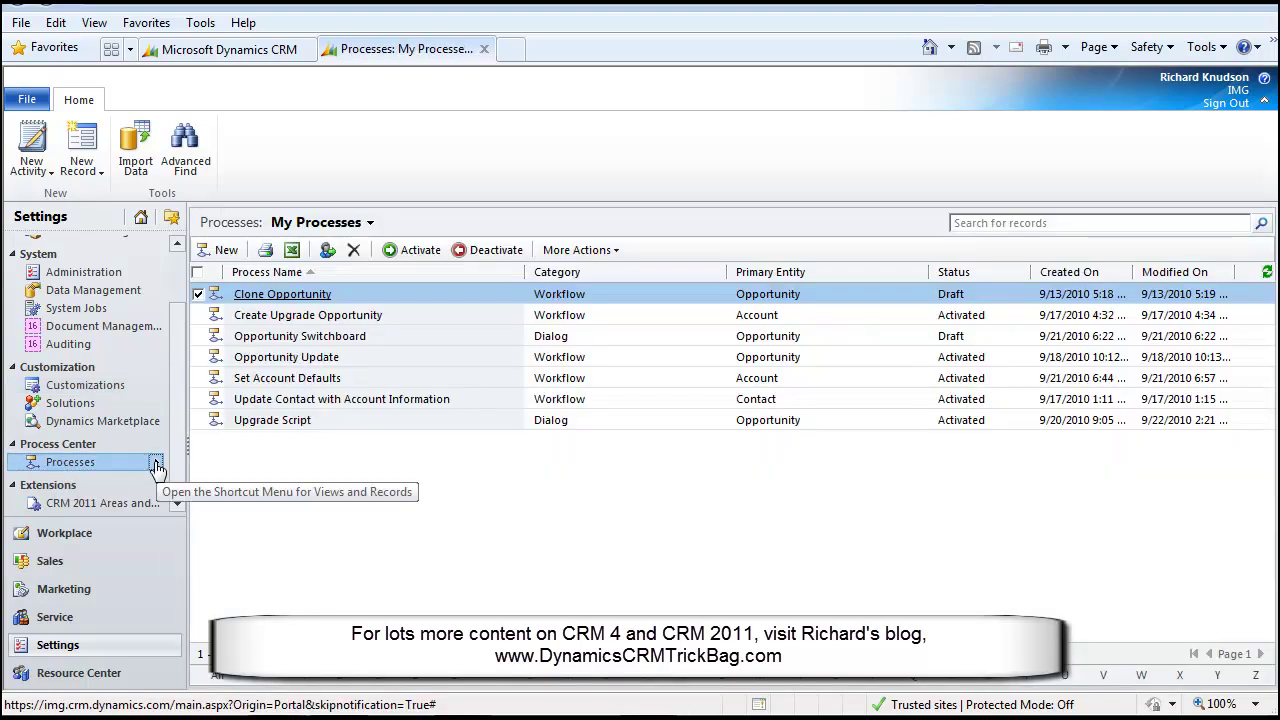
{"action": "left_click", "coordinate": [156, 466]}
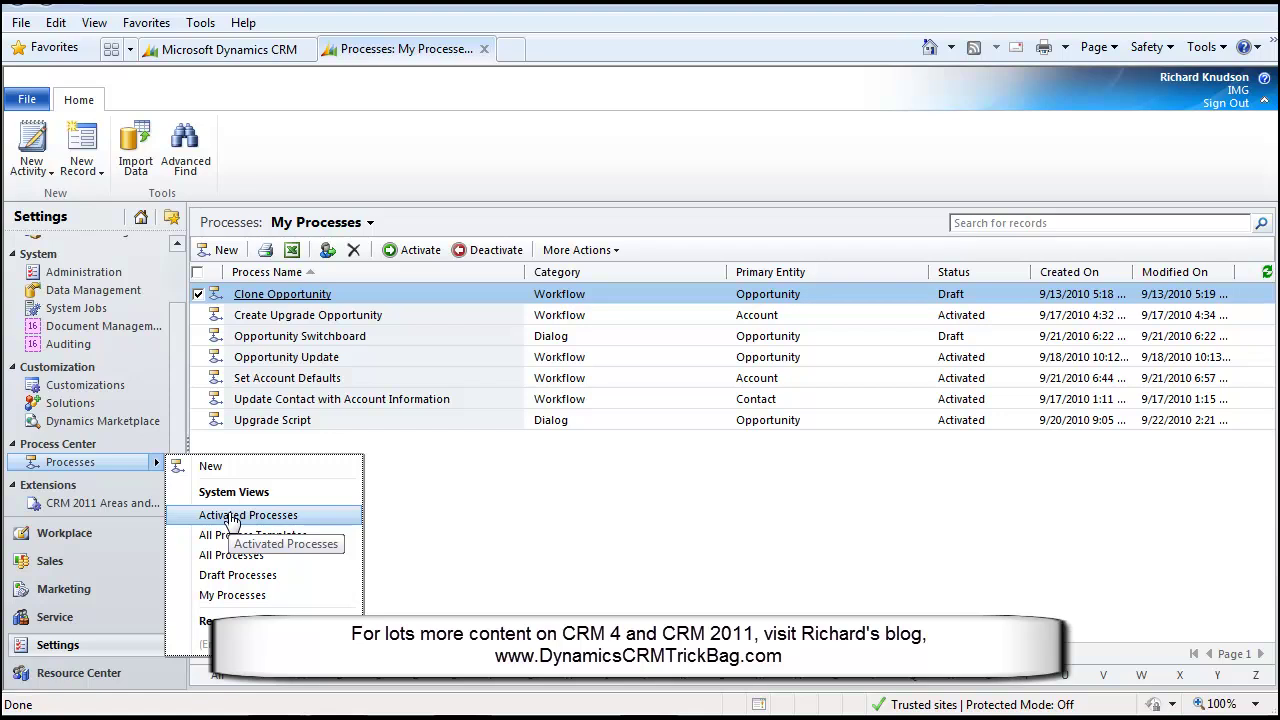
Open the Upgrade Script process definition and confirm deactivating it
{"action": "left_click", "coordinate": [631, 430]}
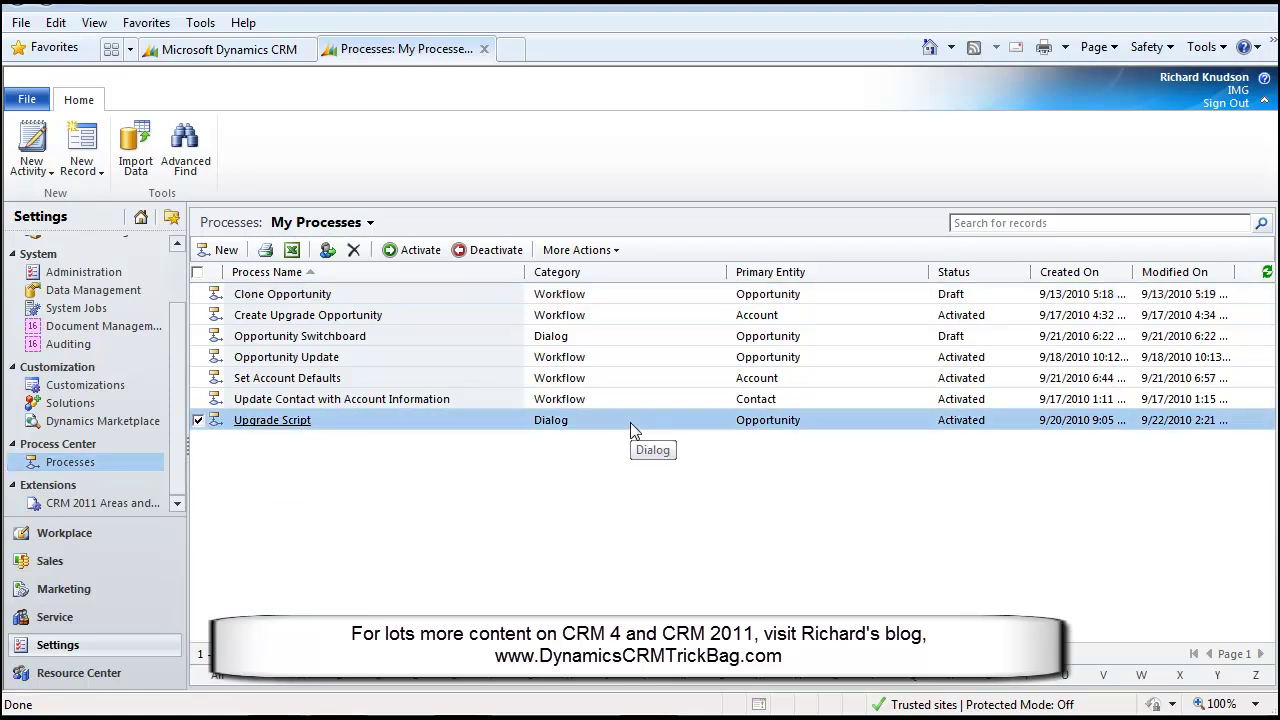
{"action": "double_click", "coordinate": [631, 430]}
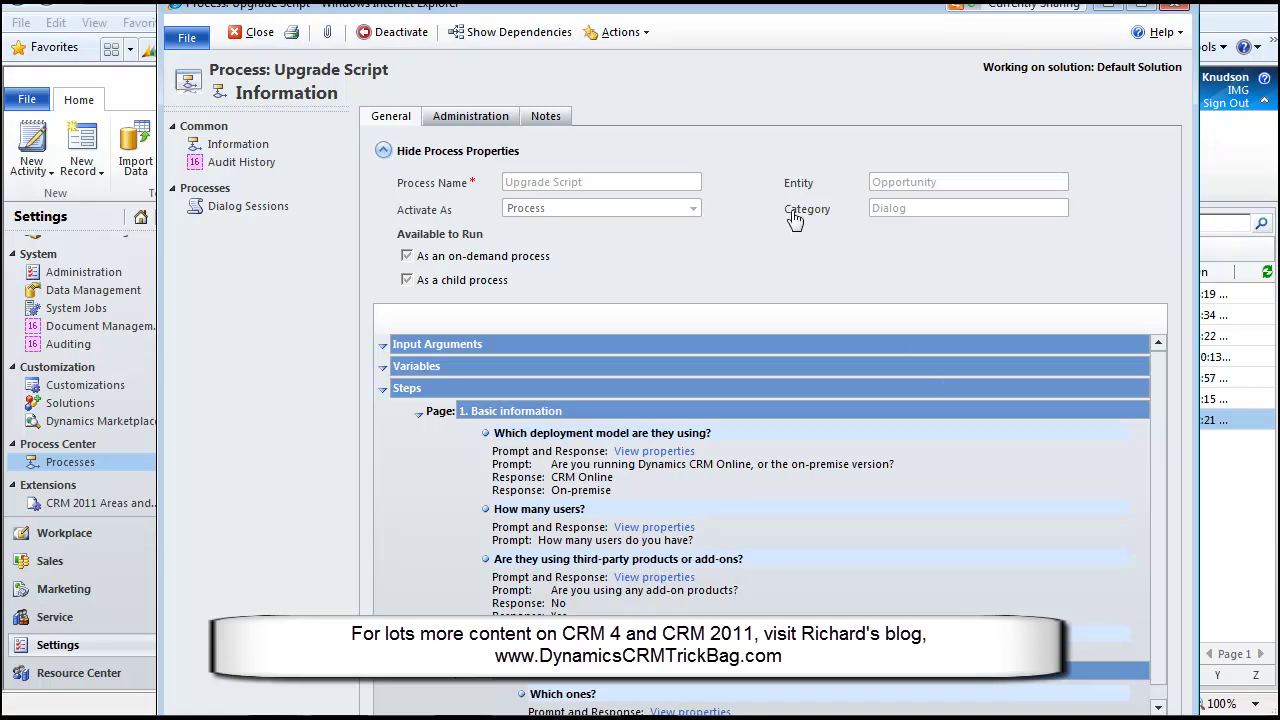
{"action": "left_click", "coordinate": [381, 38]}
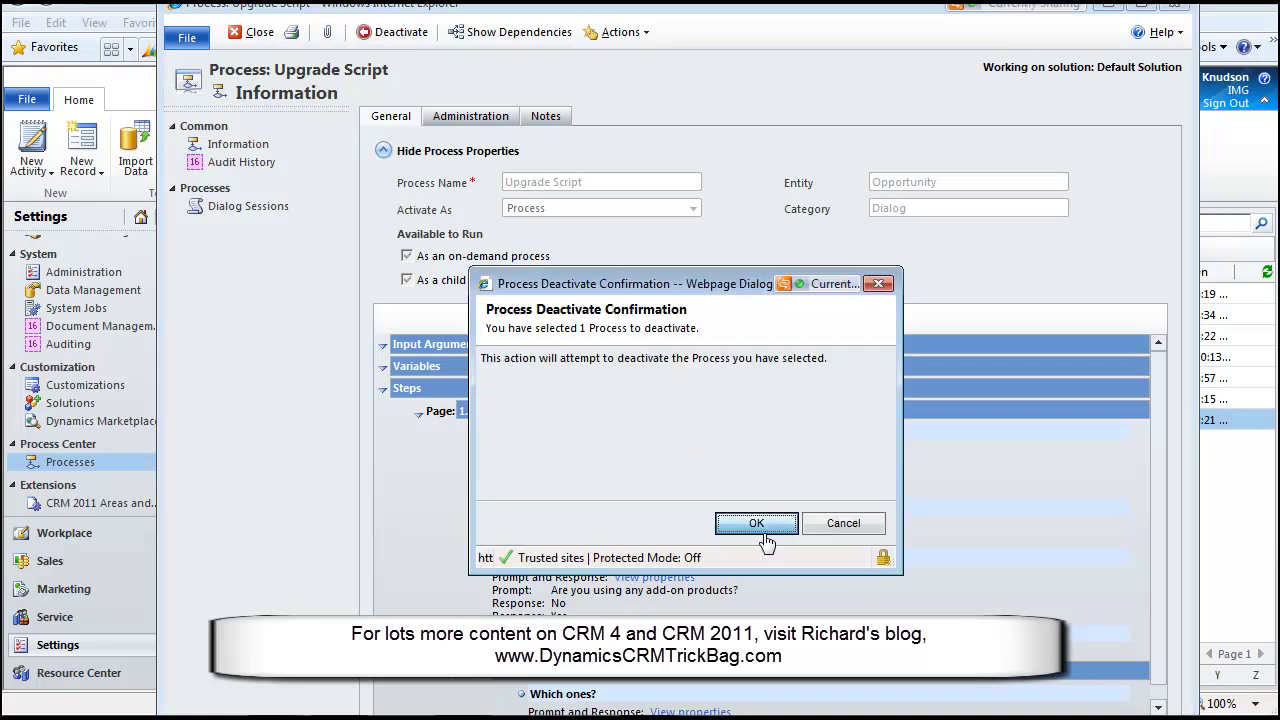
{"action": "left_click", "coordinate": [760, 530]}
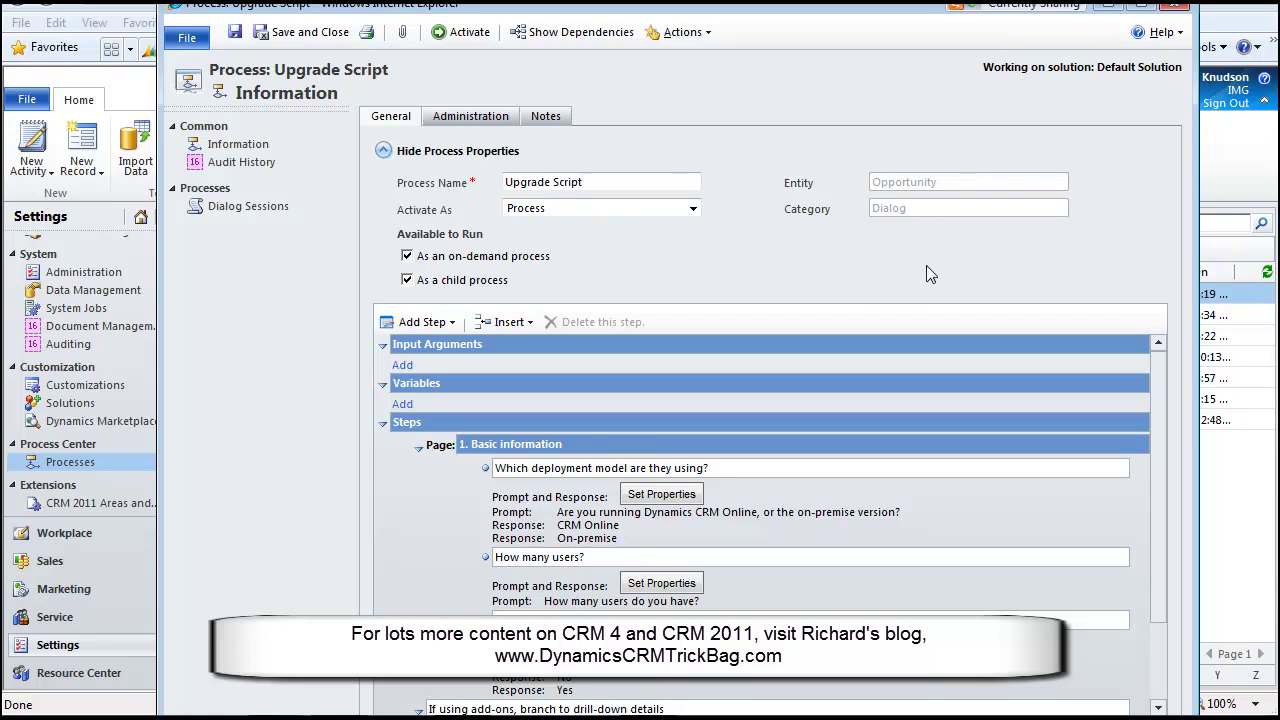
Hide process properties and open the 'If using add-ons' step's condition (Response Label Equals Yes)
{"action": "left_click_drag", "start_coordinate": [649, 16], "coordinate": [640, 12]}
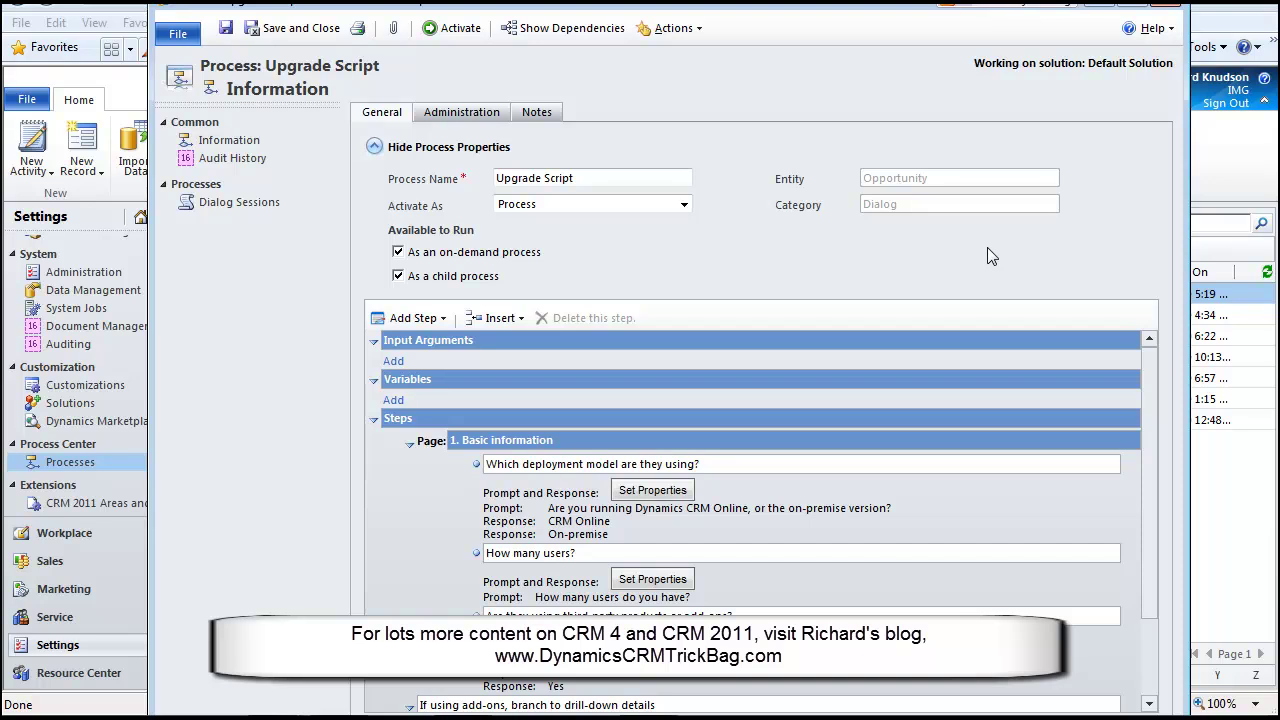
{"action": "left_click", "coordinate": [374, 147]}
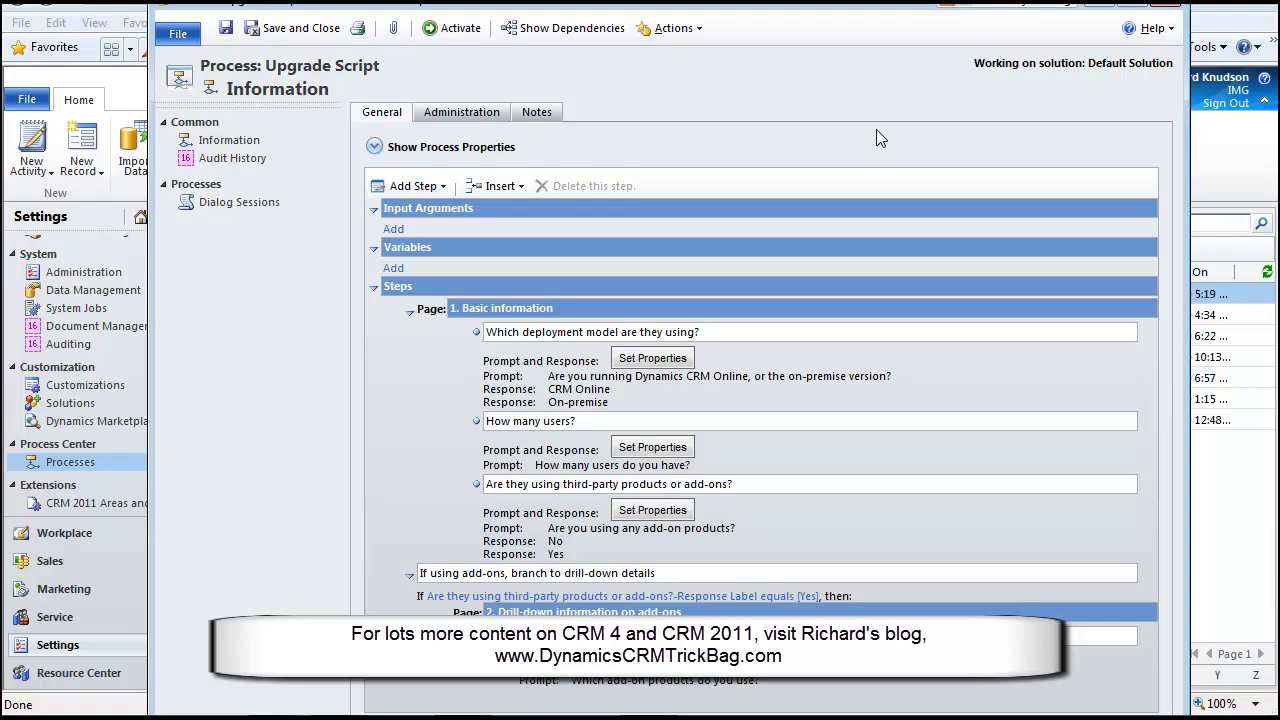
{"action": "left_click", "coordinate": [455, 313]}
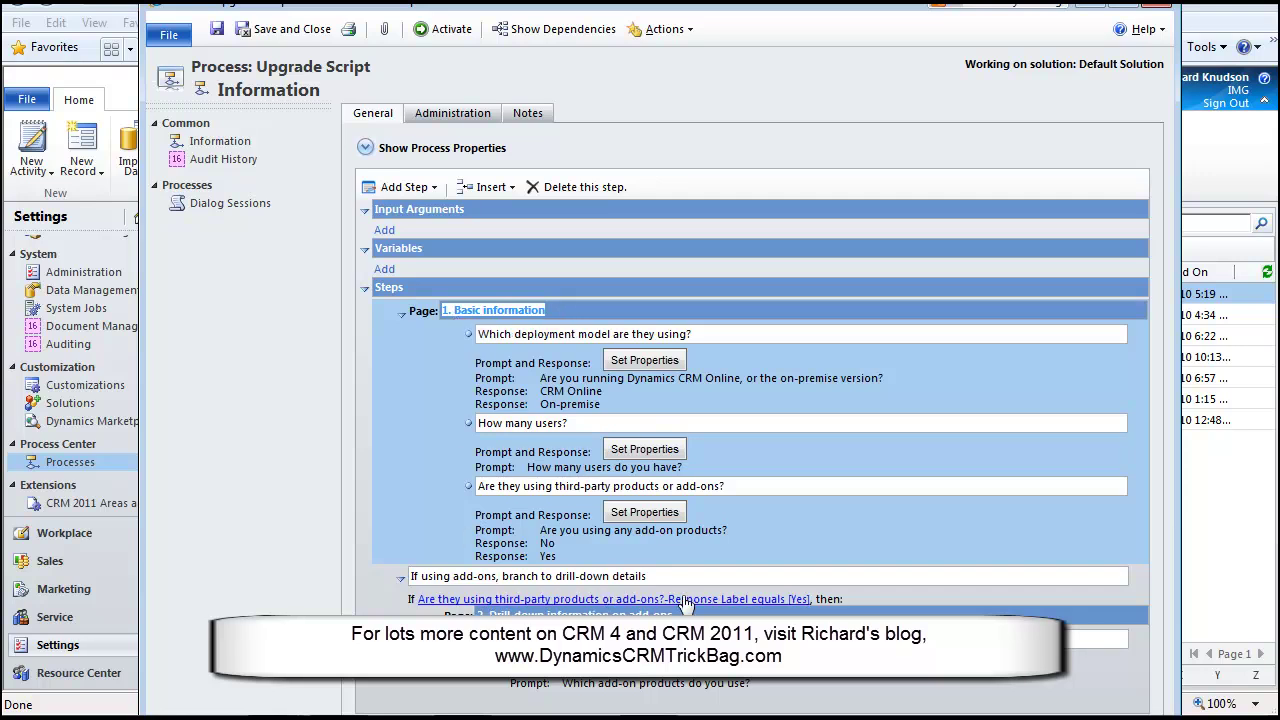
{"action": "left_click", "coordinate": [860, 600]}
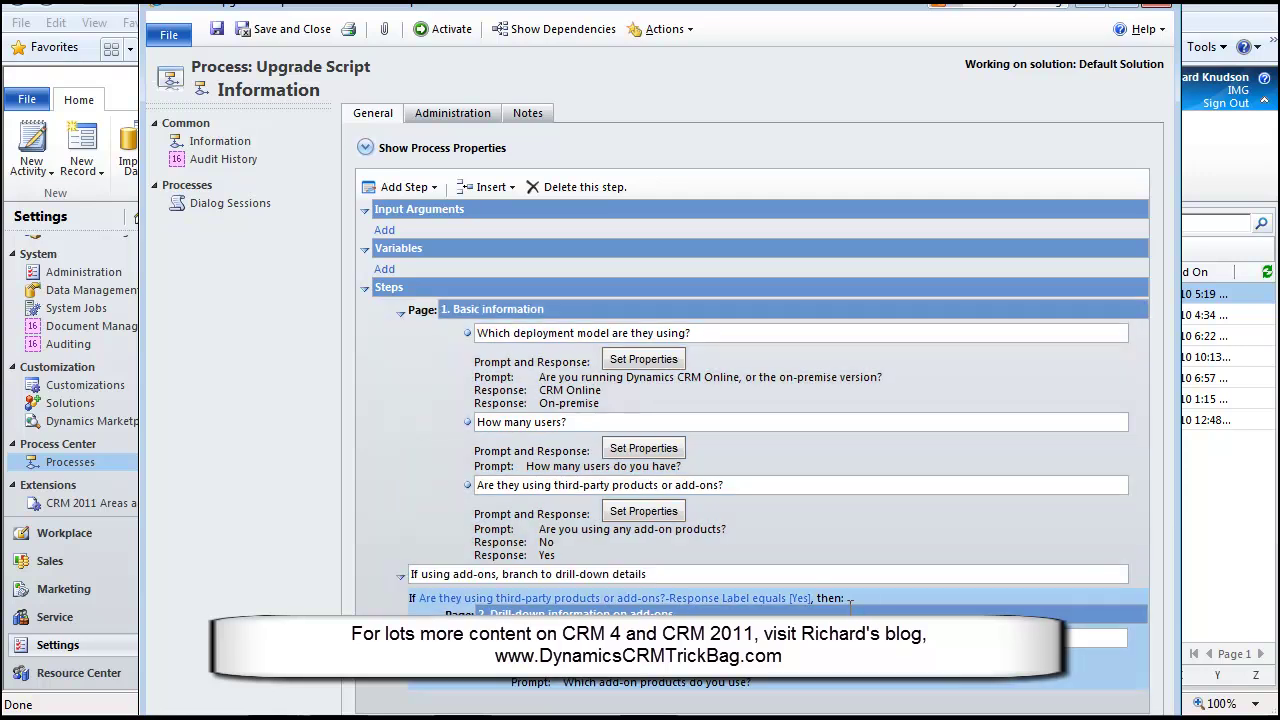
{"action": "left_click", "coordinate": [516, 595]}
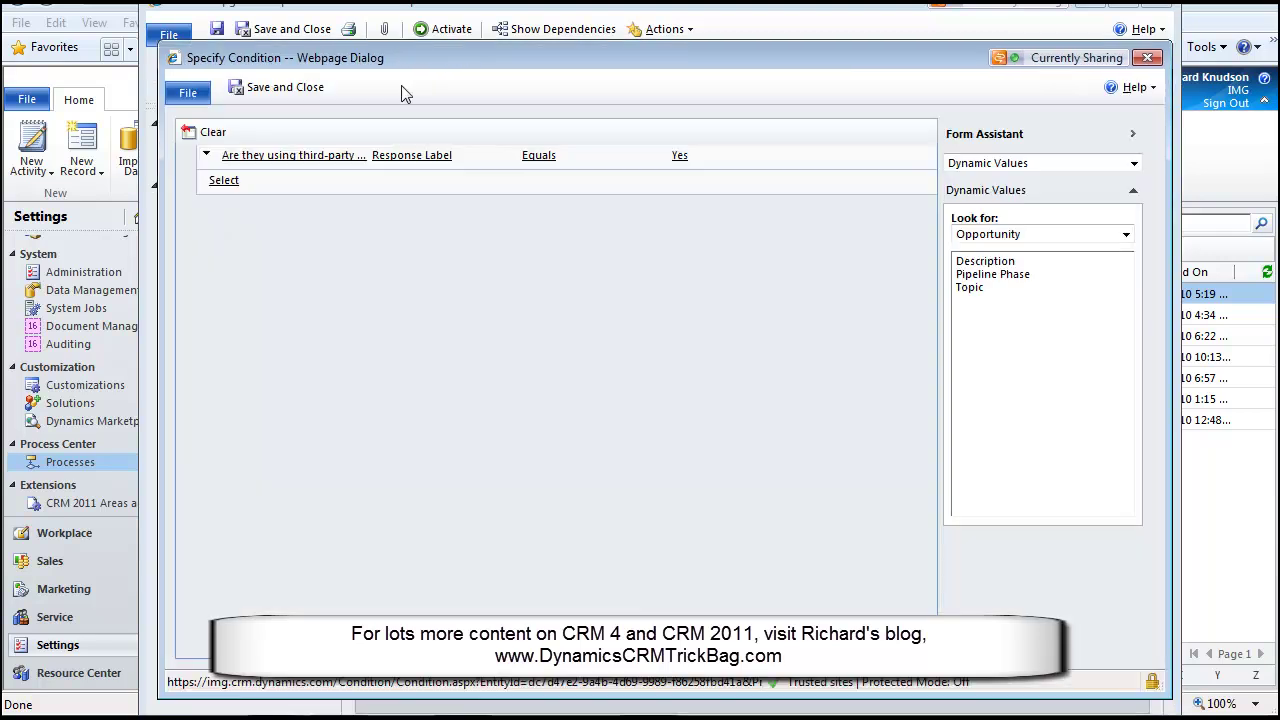
Confirm the condition tests the third-party products question's Response Label Equals Yes, then close it unchanged
{"action": "left_click", "coordinate": [347, 181]}
{"action": "left_click", "coordinate": [306, 157]}
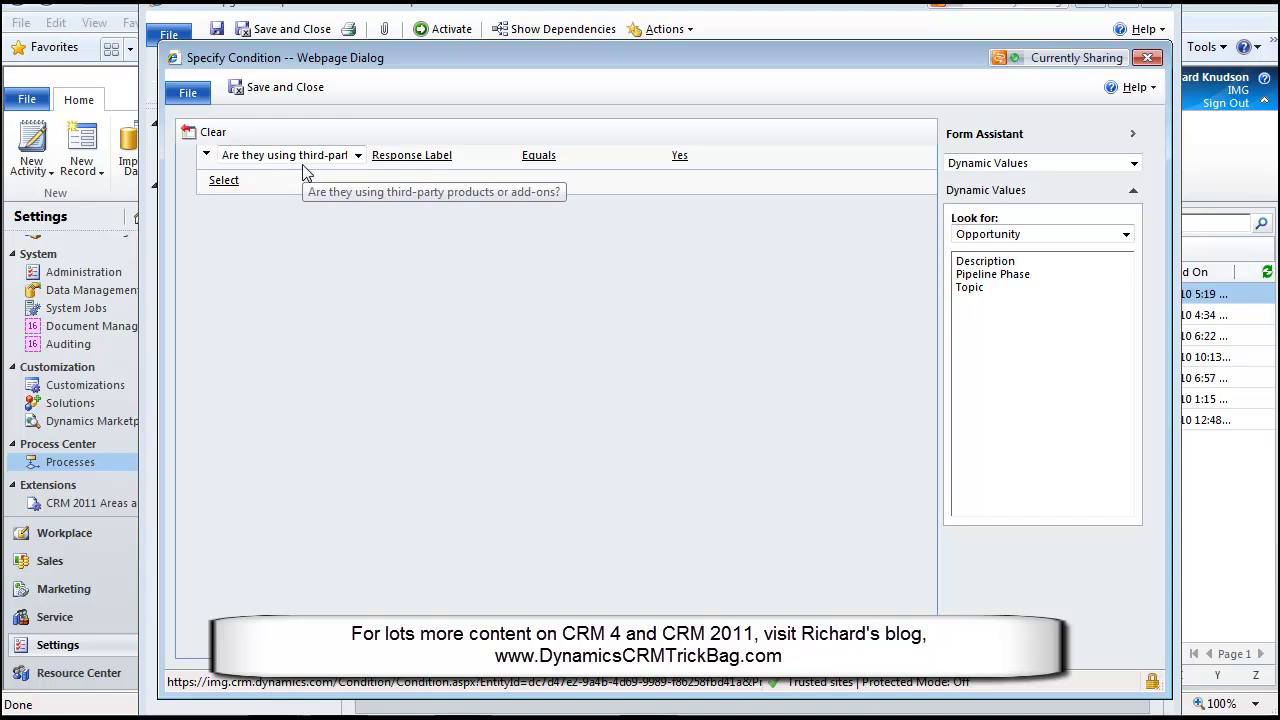
{"action": "left_click", "coordinate": [358, 157]}
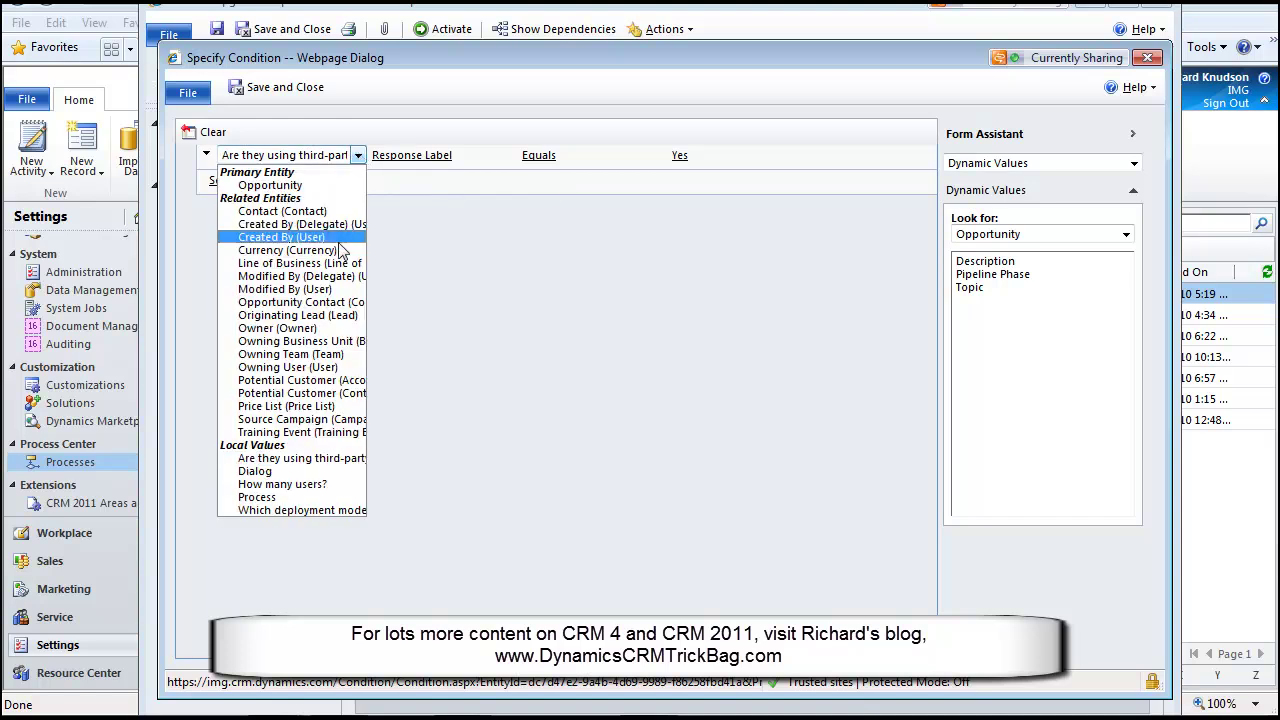
{"action": "left_click", "coordinate": [294, 461]}
{"action": "left_click", "coordinate": [461, 160]}
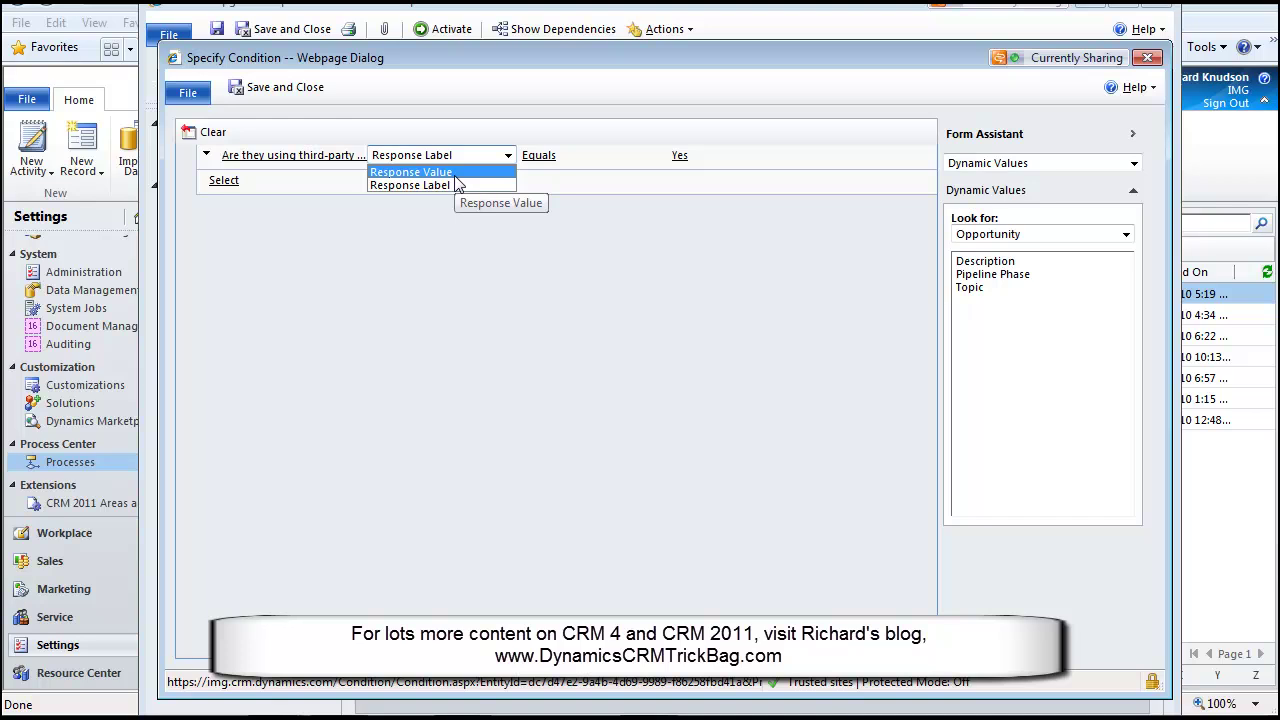
{"action": "left_click", "coordinate": [452, 184]}
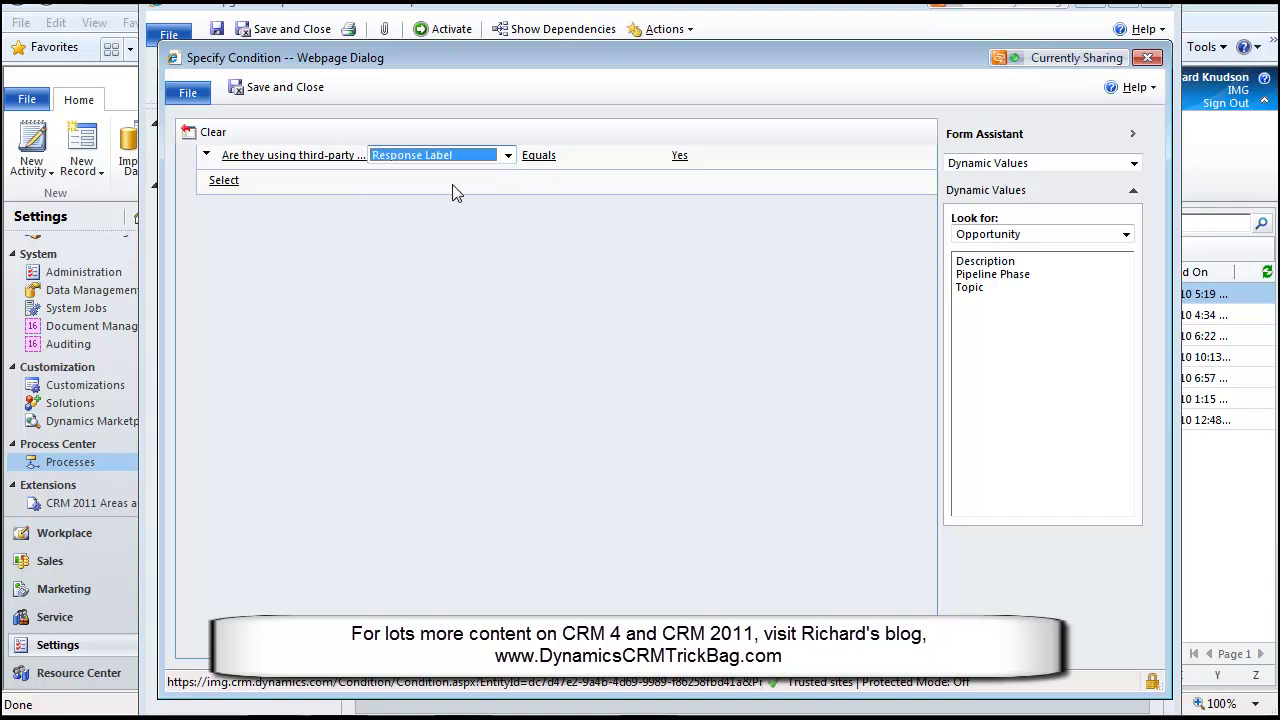
{"action": "left_click", "coordinate": [584, 158]}
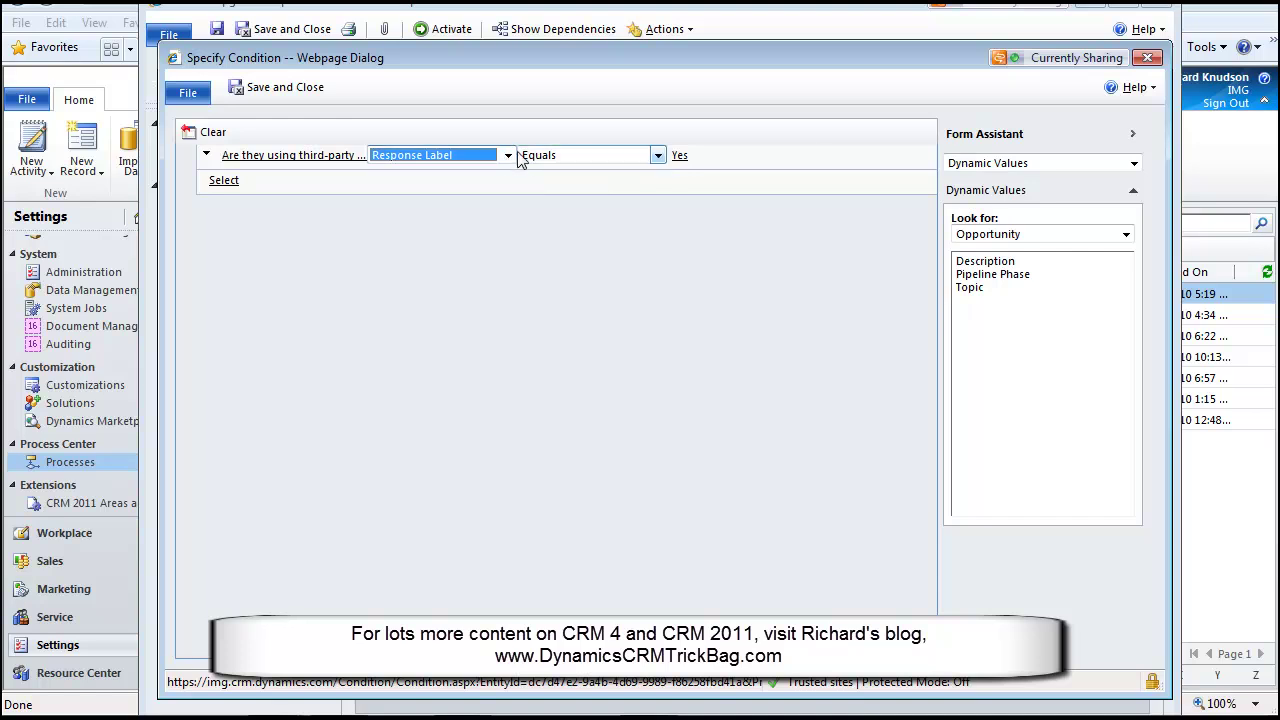
{"action": "left_click", "coordinate": [681, 156]}
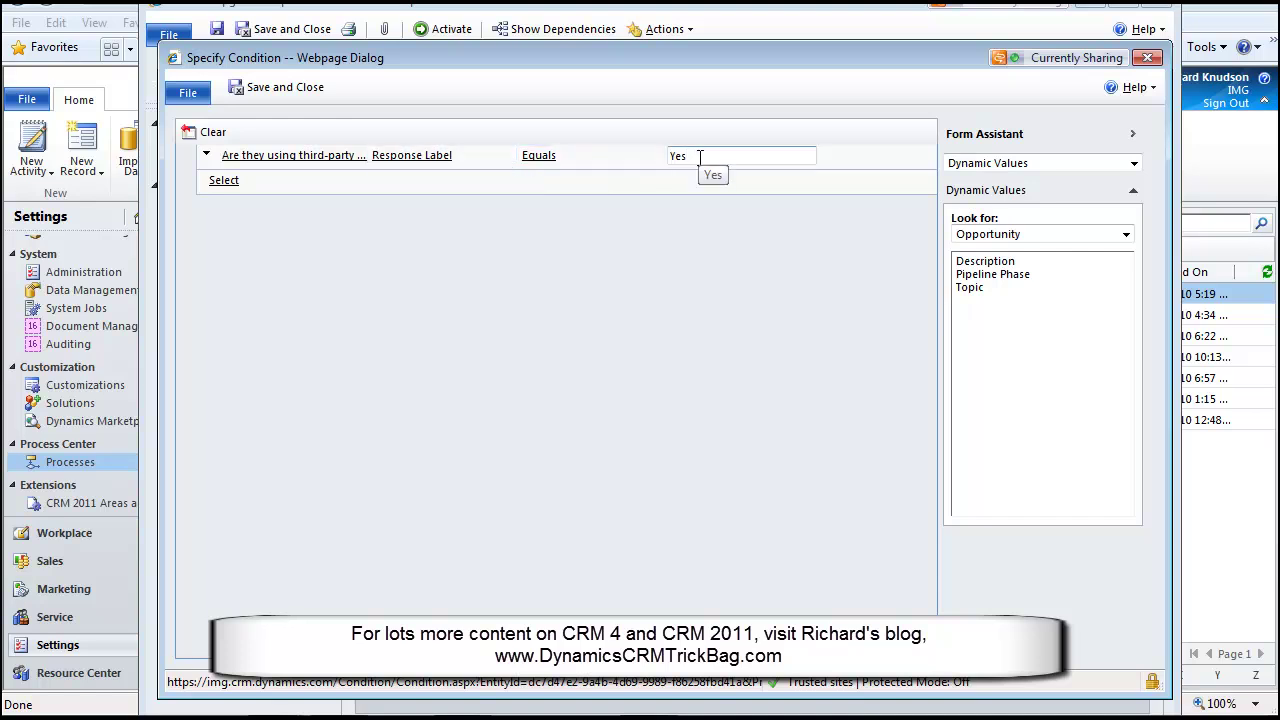
{"action": "left_click", "coordinate": [1149, 58]}
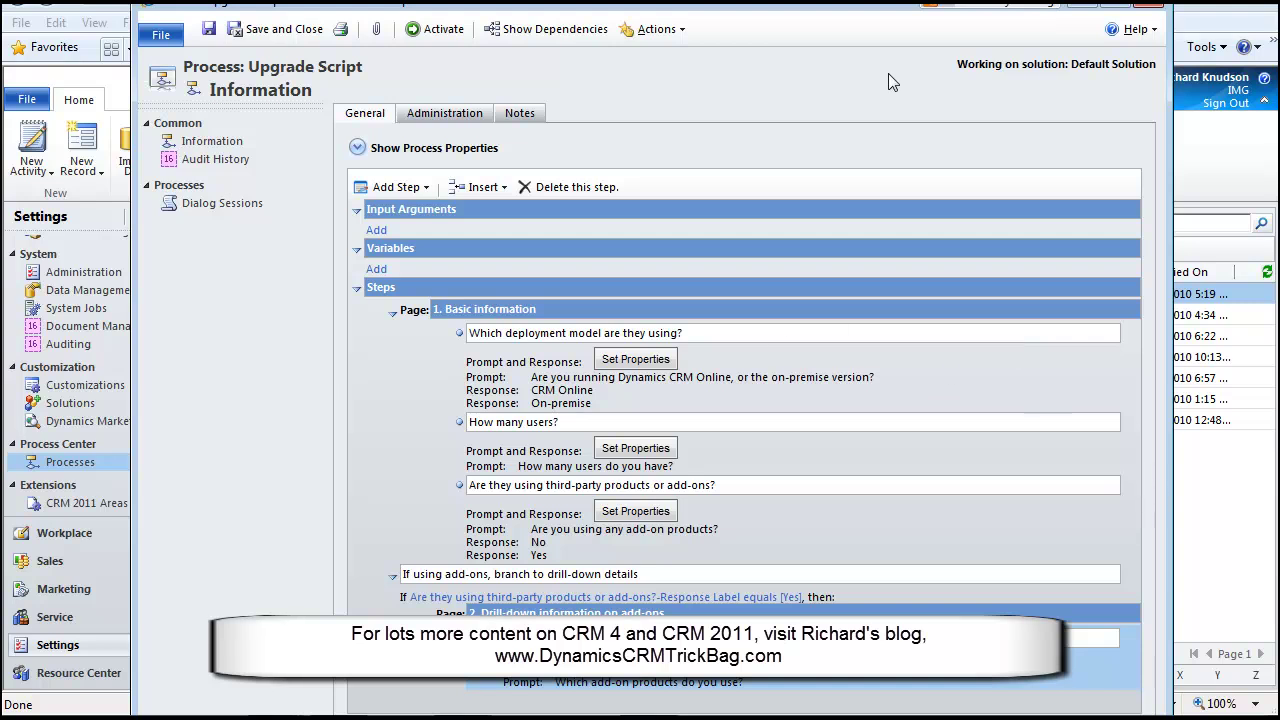
Close the Upgrade Script editor and share the pptx again to show slide 19, 'Demo: Workflows and Dialogs'
{"action": "left_click_drag", "start_coordinate": [818, 10], "coordinate": [812, 22]}
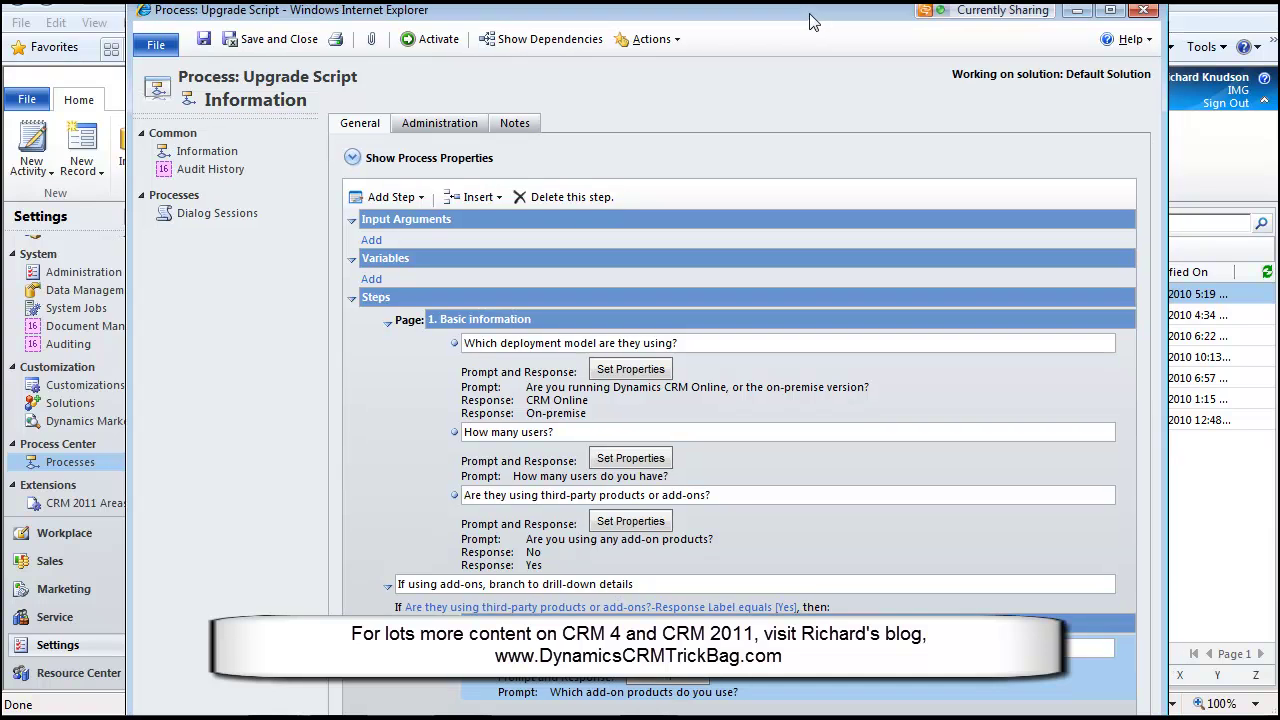
{"action": "left_click", "coordinate": [1145, 10]}
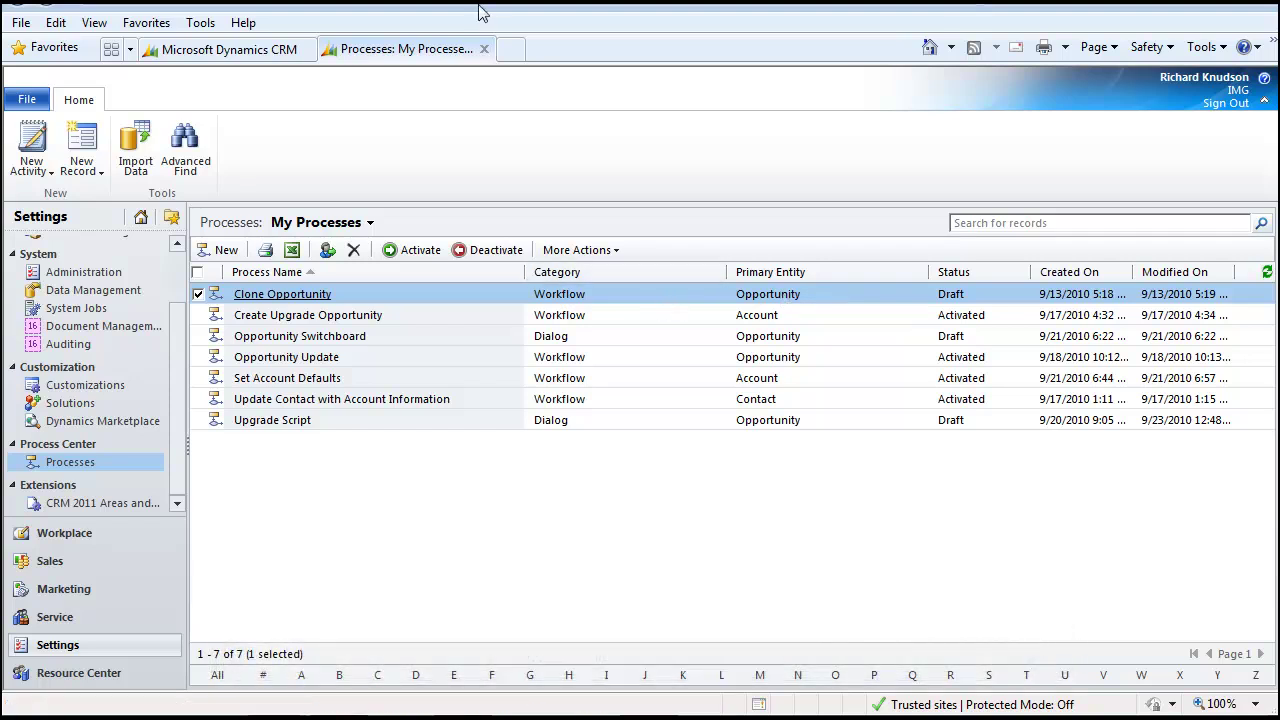
{"action": "mouse_move", "coordinate": [481, 12]}
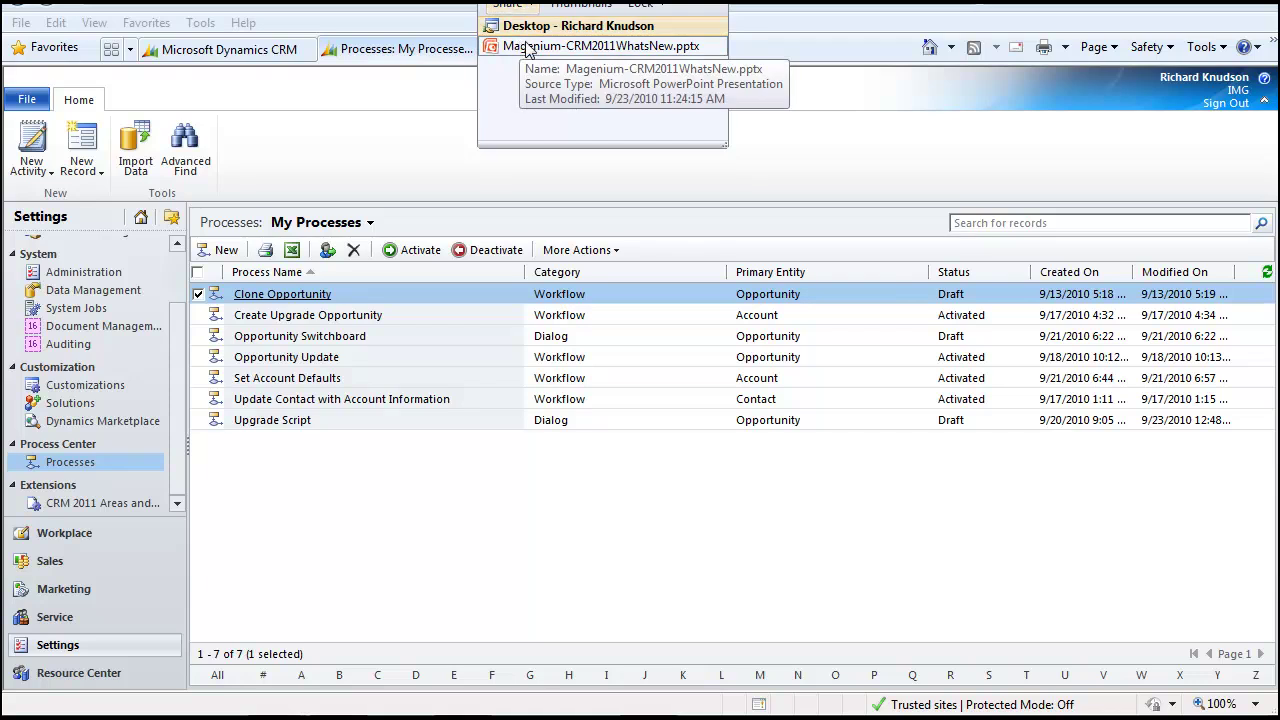
{"action": "left_click", "coordinate": [556, 47]}
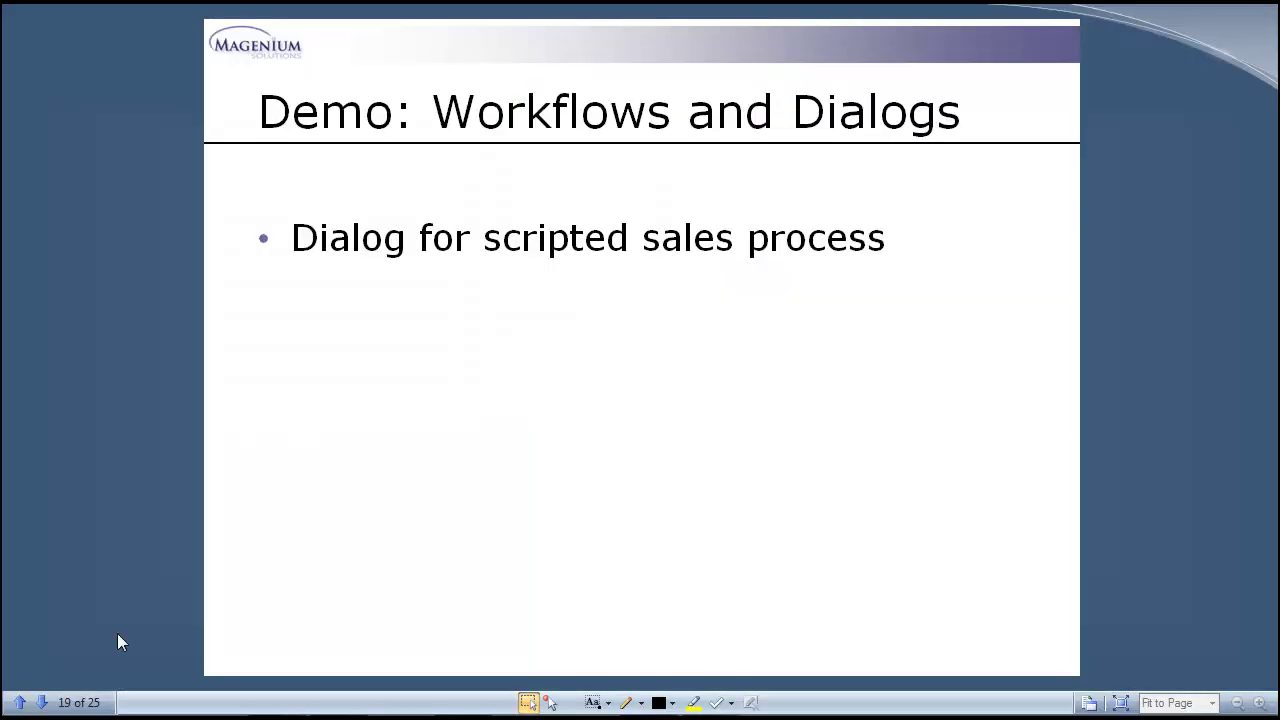